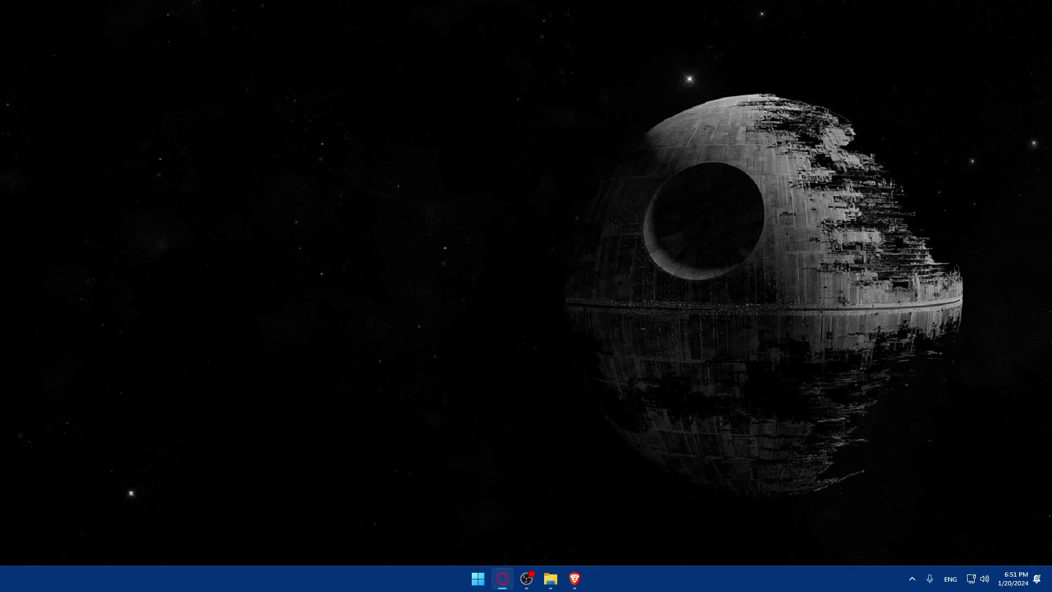
Bring the Brave browser window back up on its new tab.
click(574, 579)
click(582, 582)
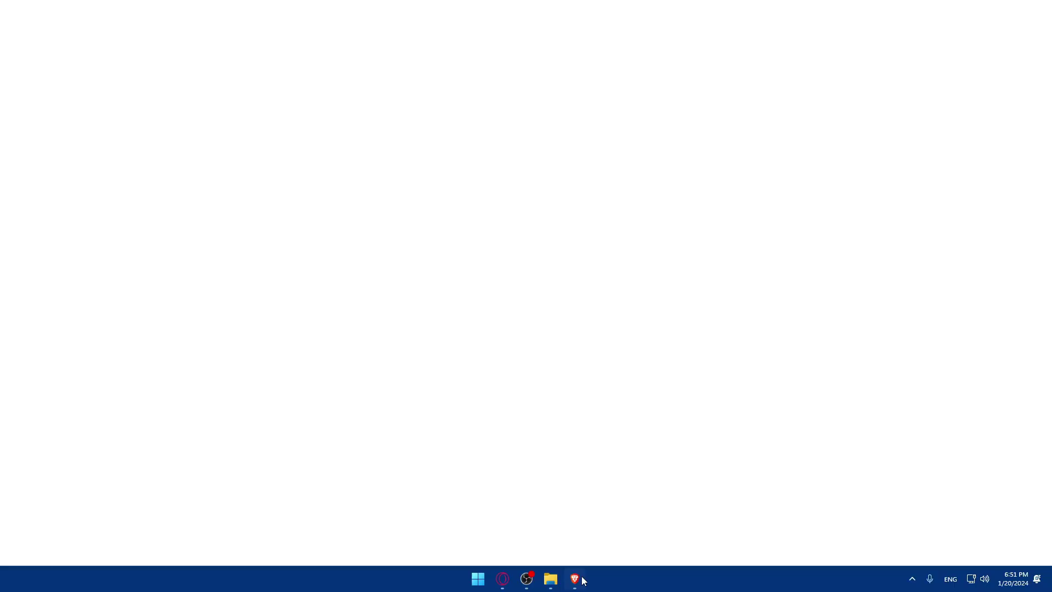
click(582, 580)
click(583, 580)
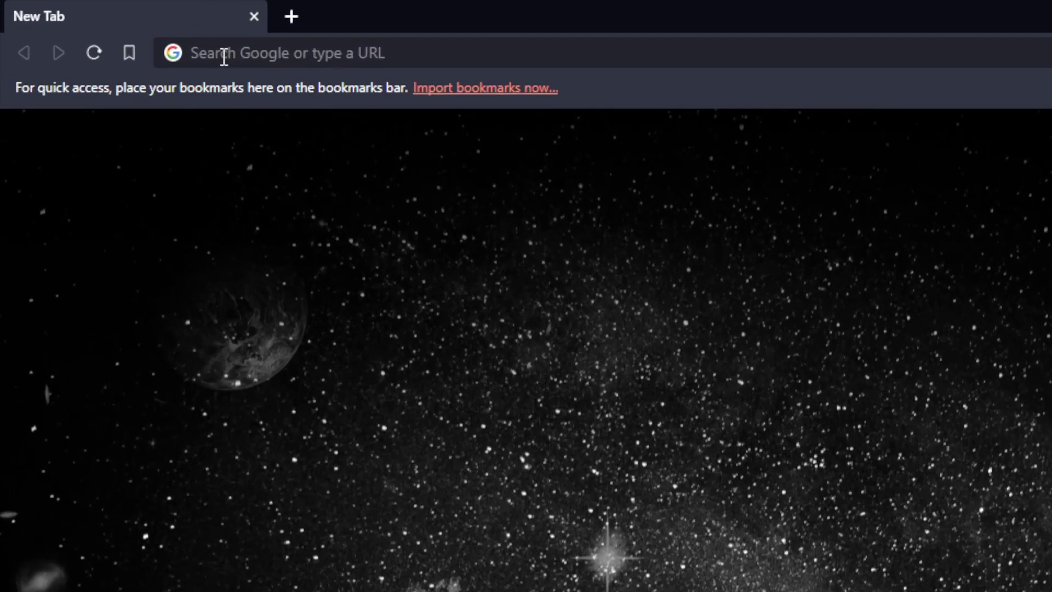
Load wordpress.com to reach the site's My Home dashboard.
click(111, 28)
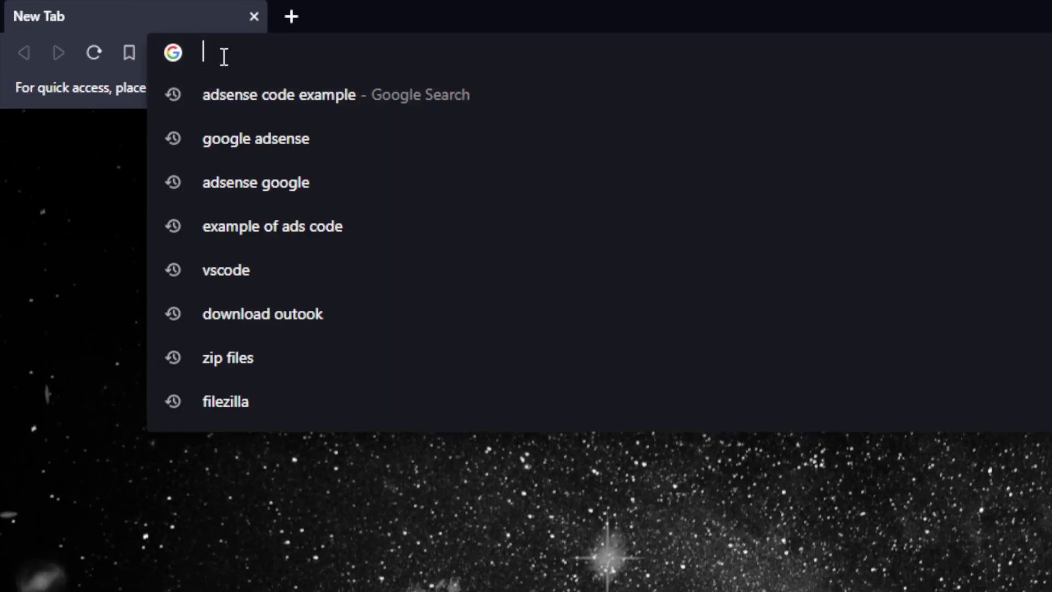
text(wordpr)
key(BackSpace)
key(BackSpace)
text(d)
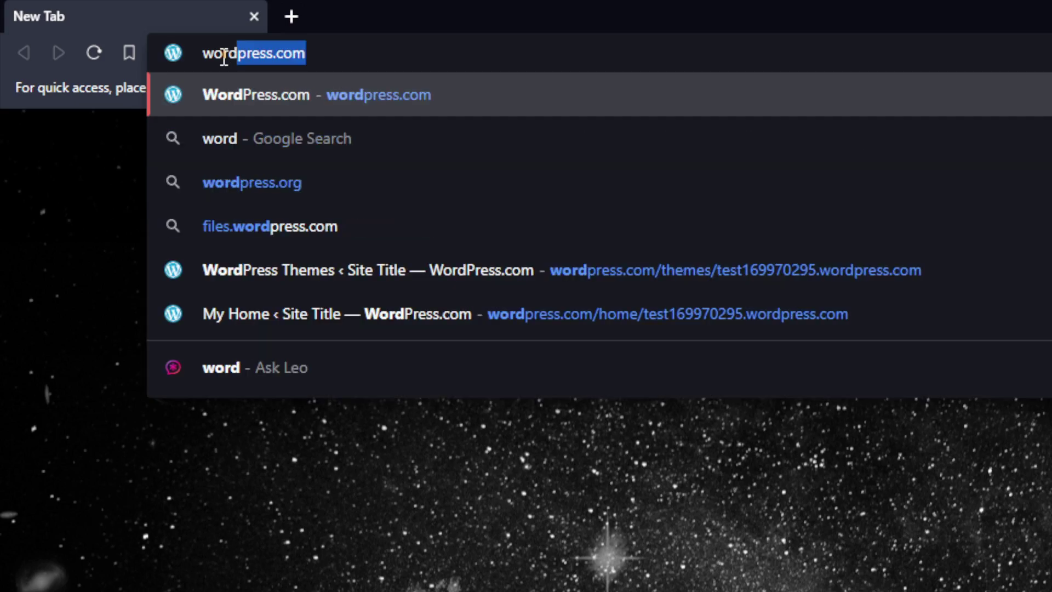
text(press.com)
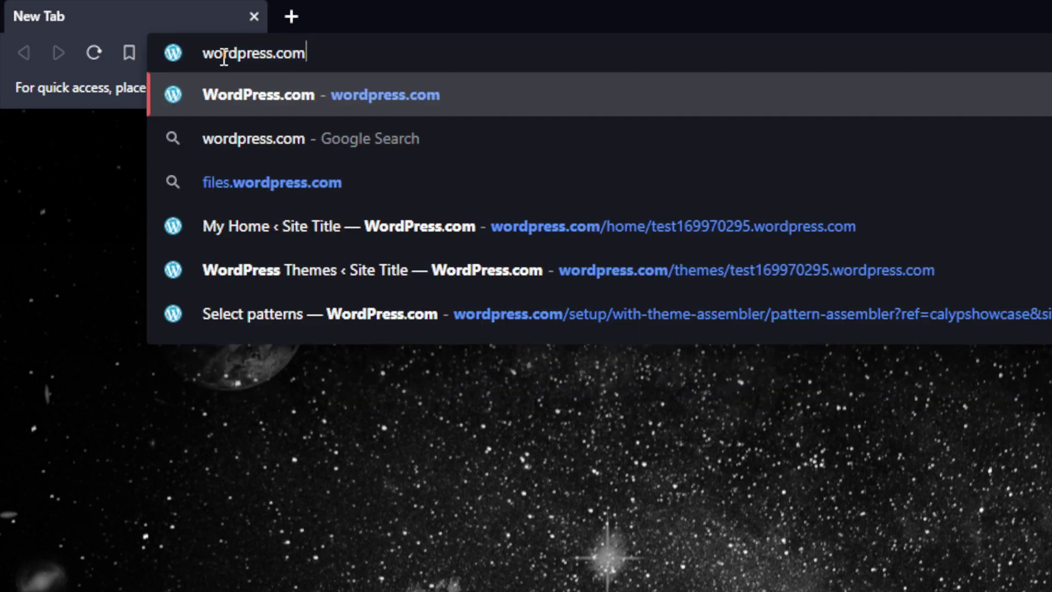
key(Return)
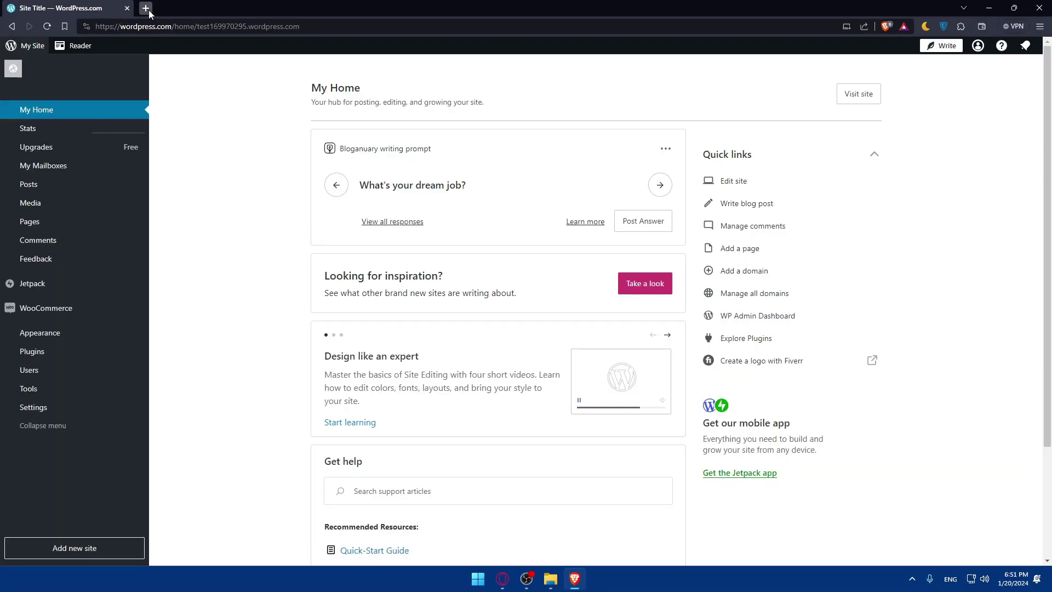
Open a private window onto the public wordpress.com homepage.
click(292, 18)
click(76, 9)
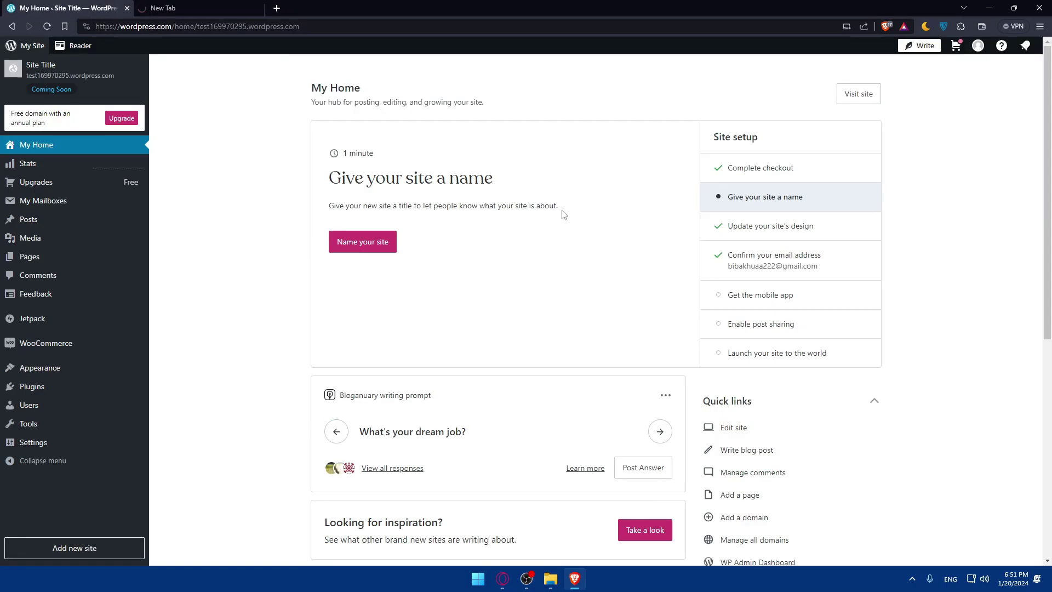
key(ctrl+shift+n)
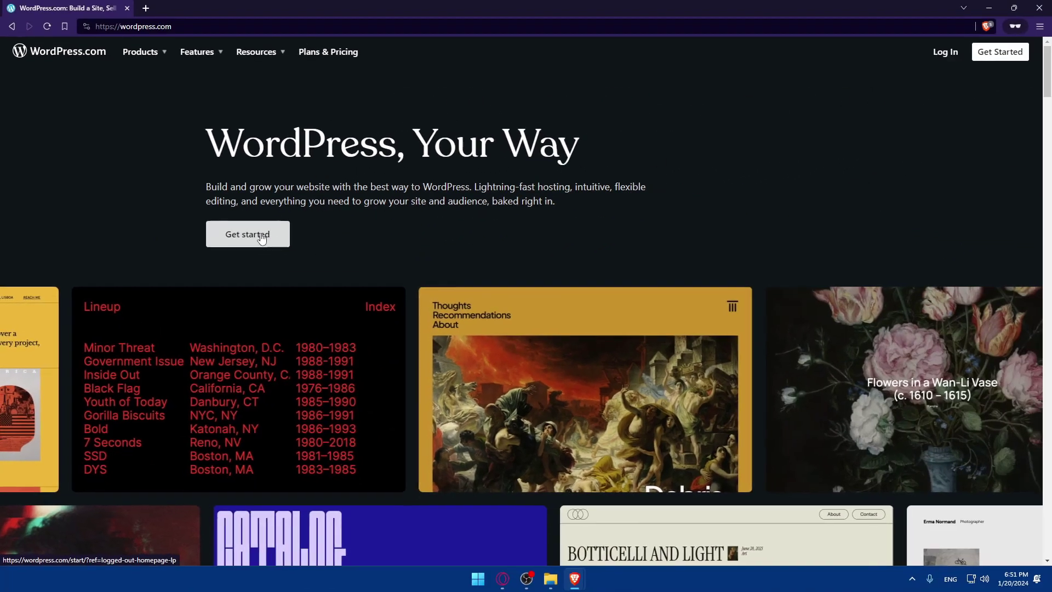
Scroll through the theme showcase, domain search and plans from Free US$0 to Entrepreneur US$45.
scroll(371, 219, down, 3)
mouse_move(350, 208)
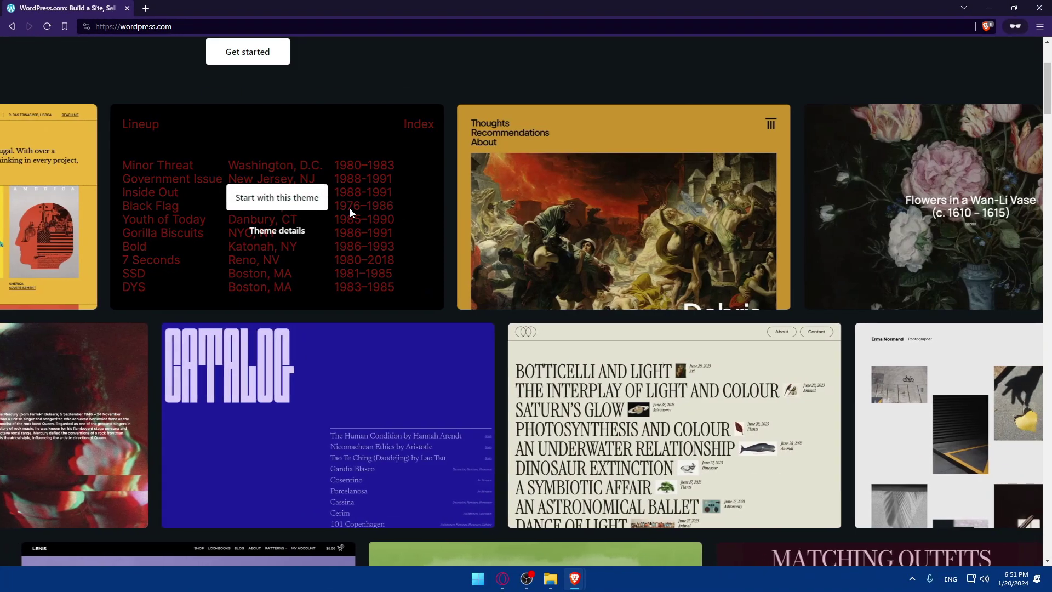
scroll(381, 218, down, 2)
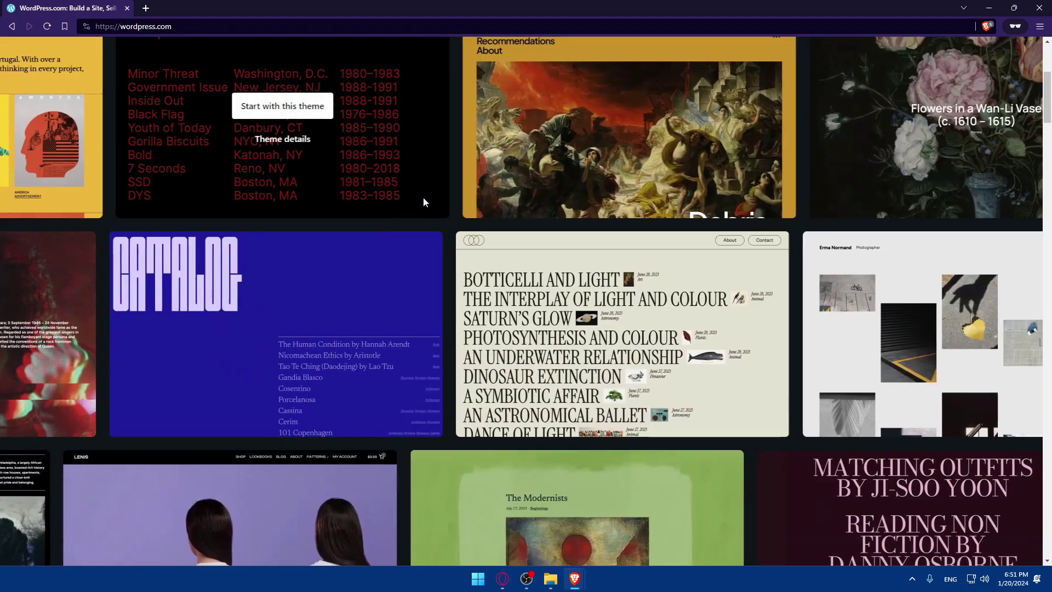
scroll(423, 197, down, 10)
scroll(397, 249, down, 20)
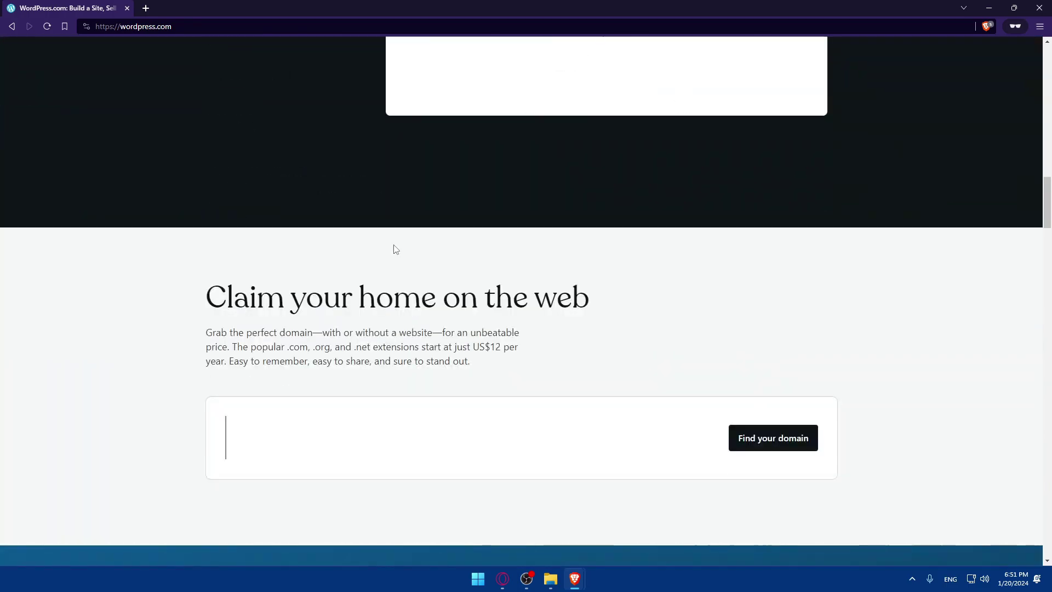
scroll(778, 269, down, 2)
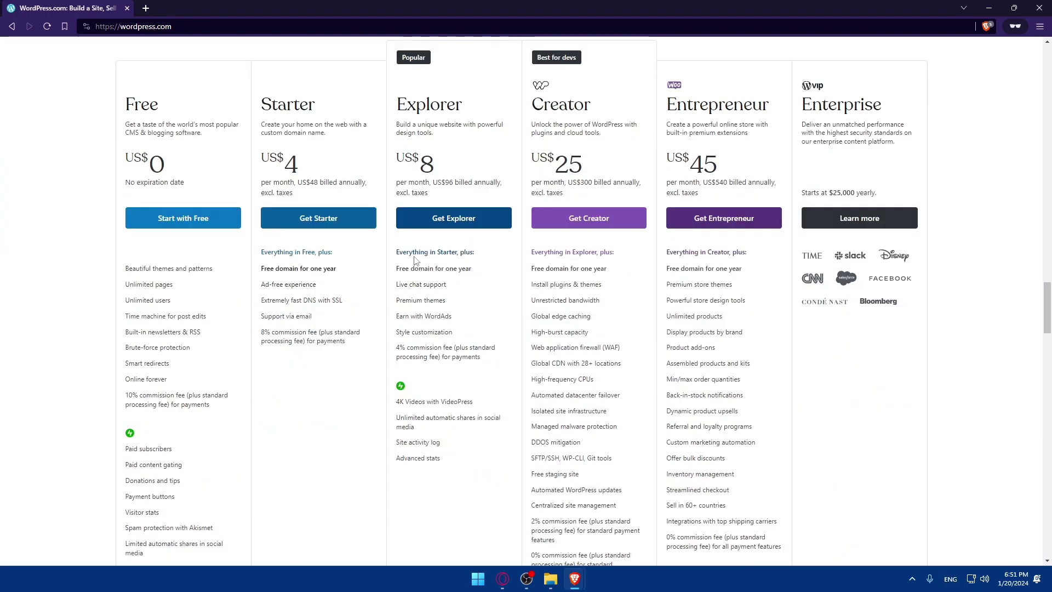
scroll(524, 331, down, 5)
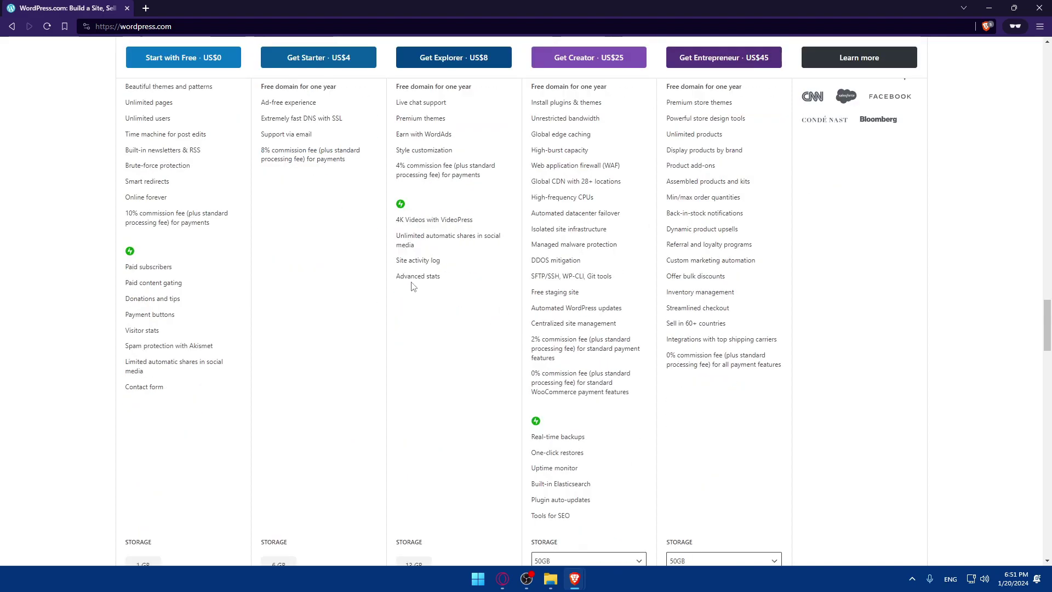
scroll(549, 243, down, 8)
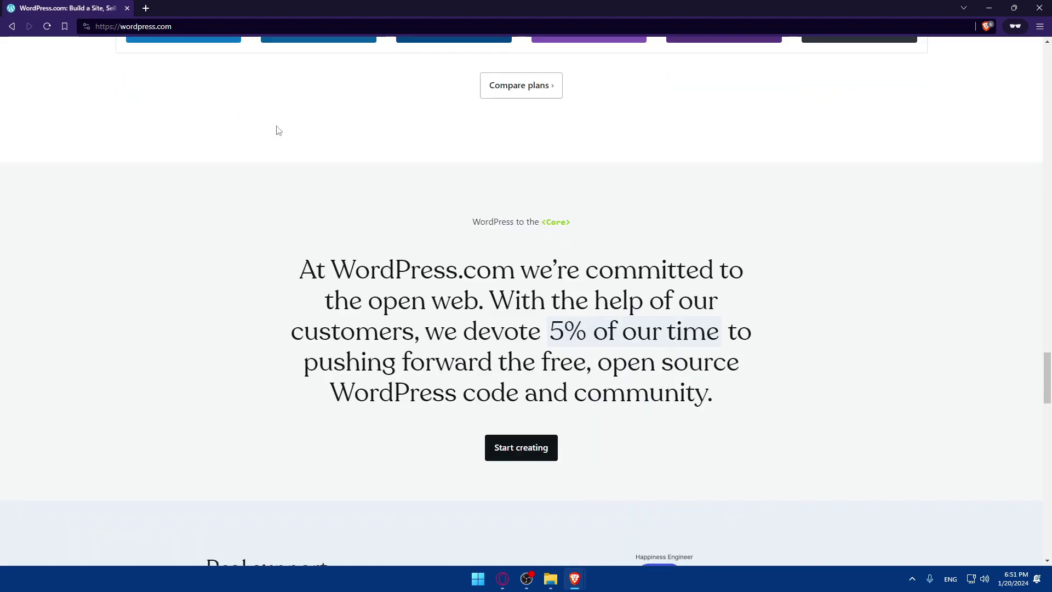
Close the WordPress.com windows and open Posts › Categories in the local admin.
click(1028, 8)
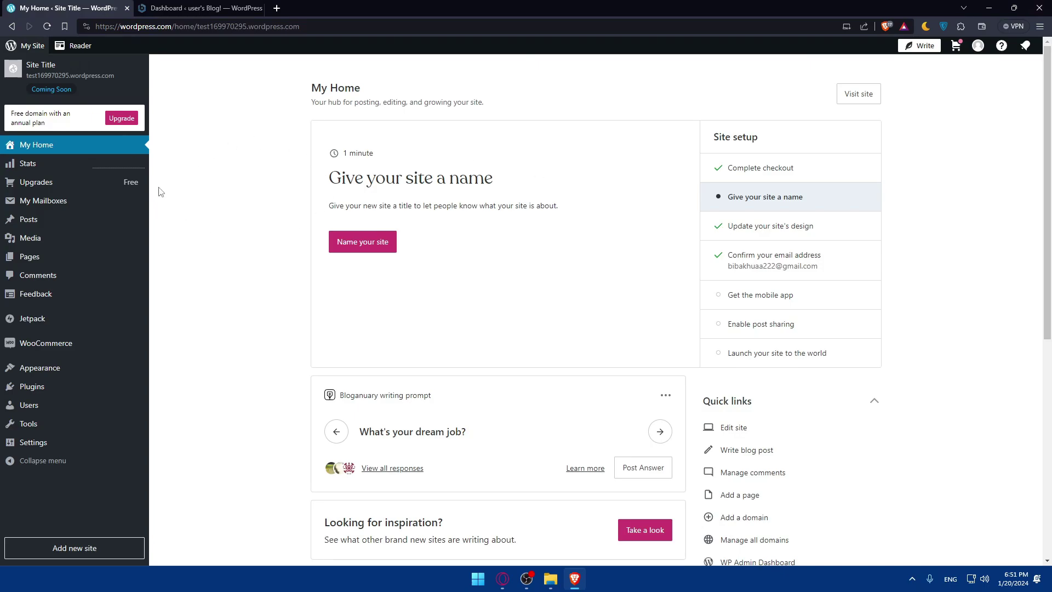
click(128, 8)
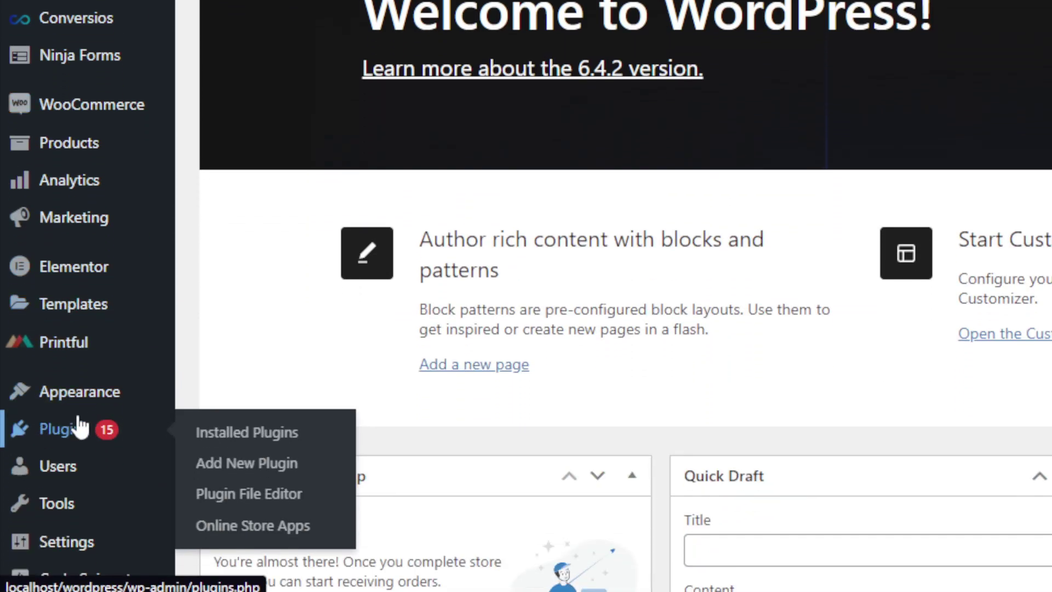
mouse_move(78, 569)
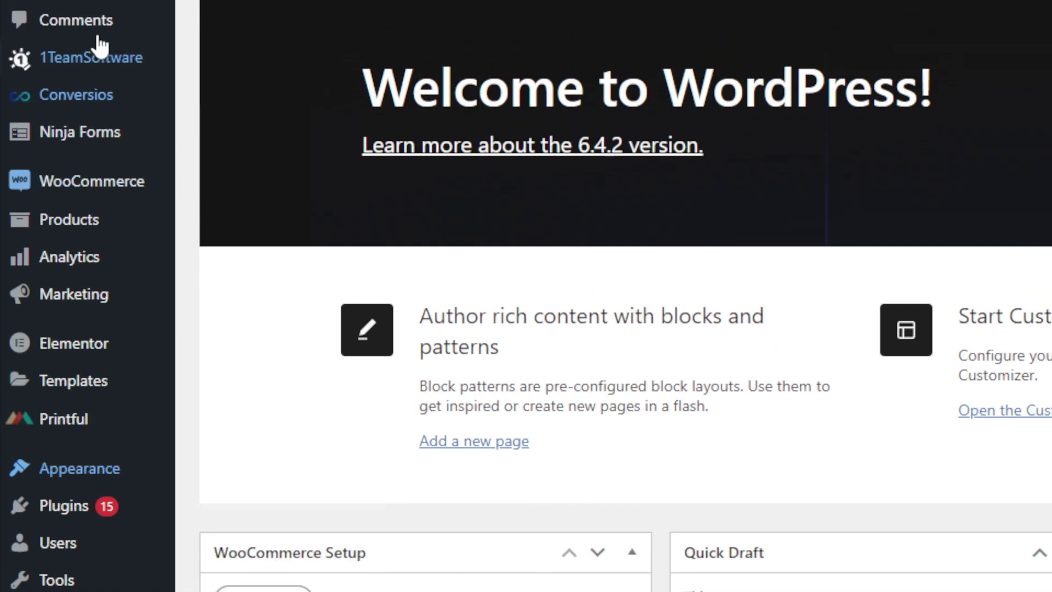
mouse_move(77, 202)
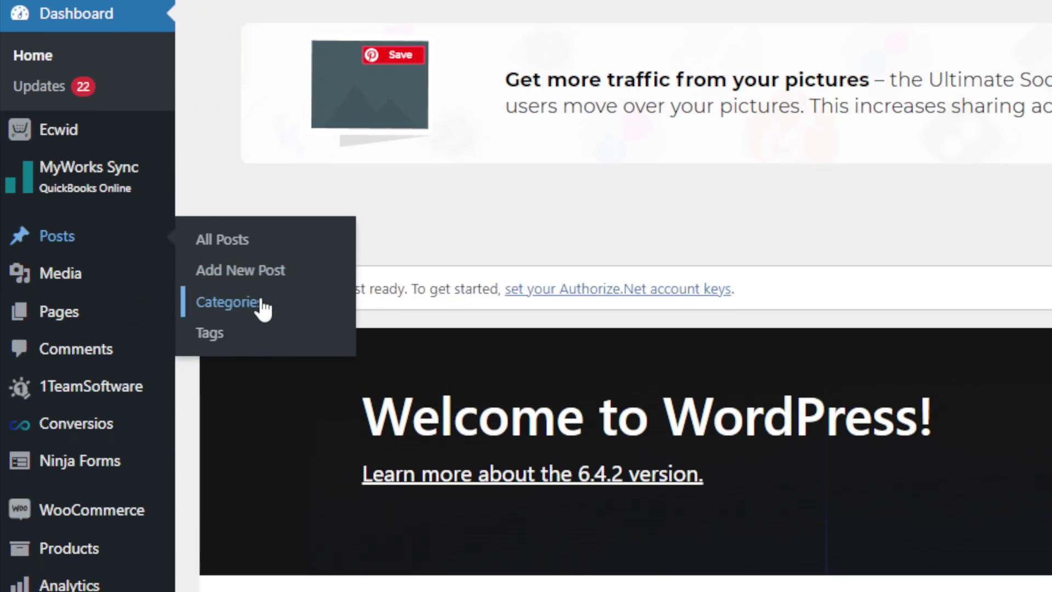
click(262, 301)
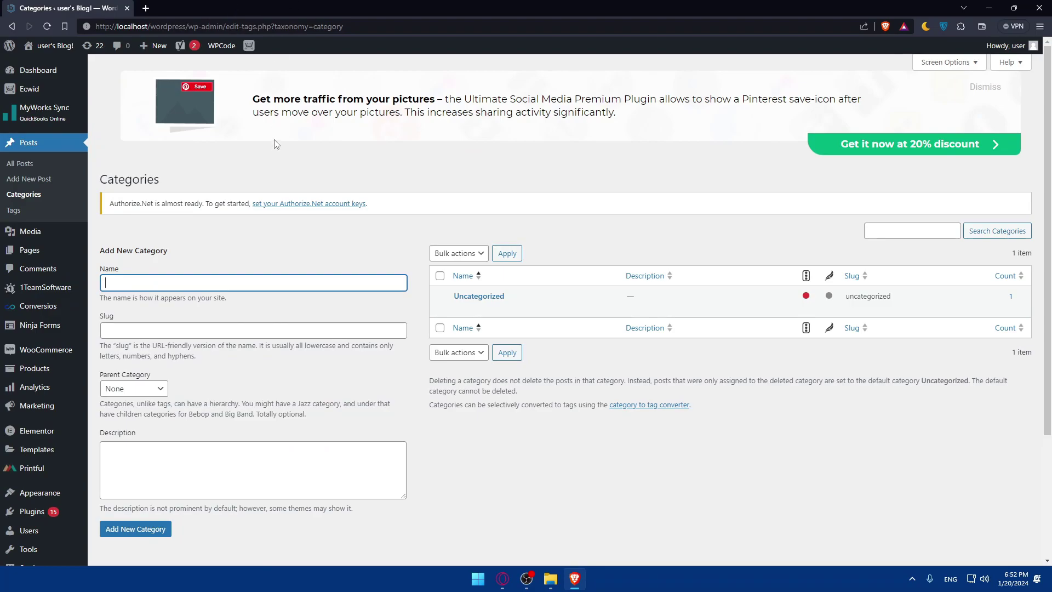
Enter 'test' as the new category's name.
click(275, 148)
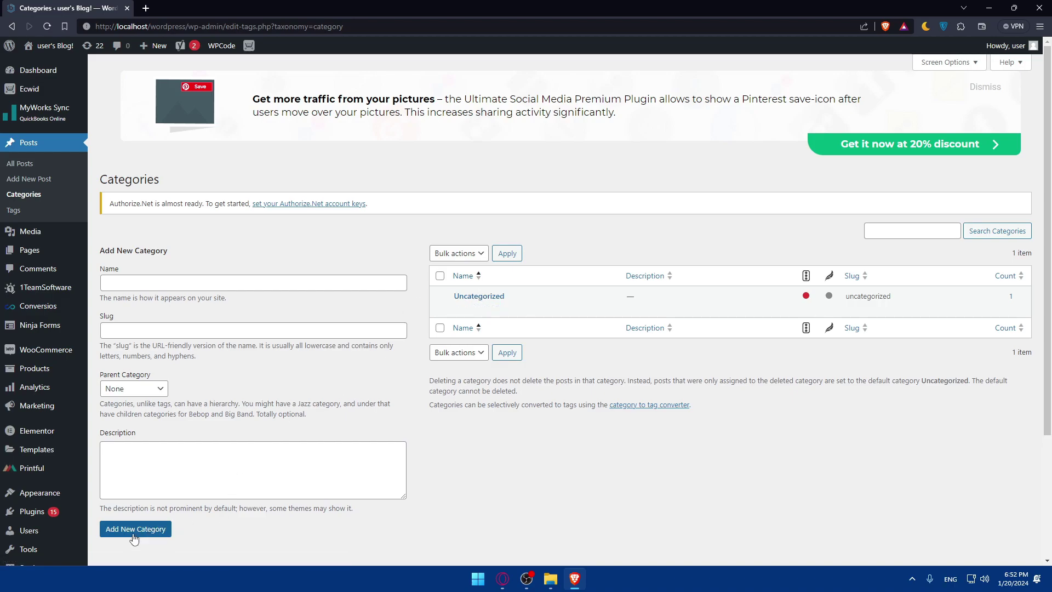
click(161, 283)
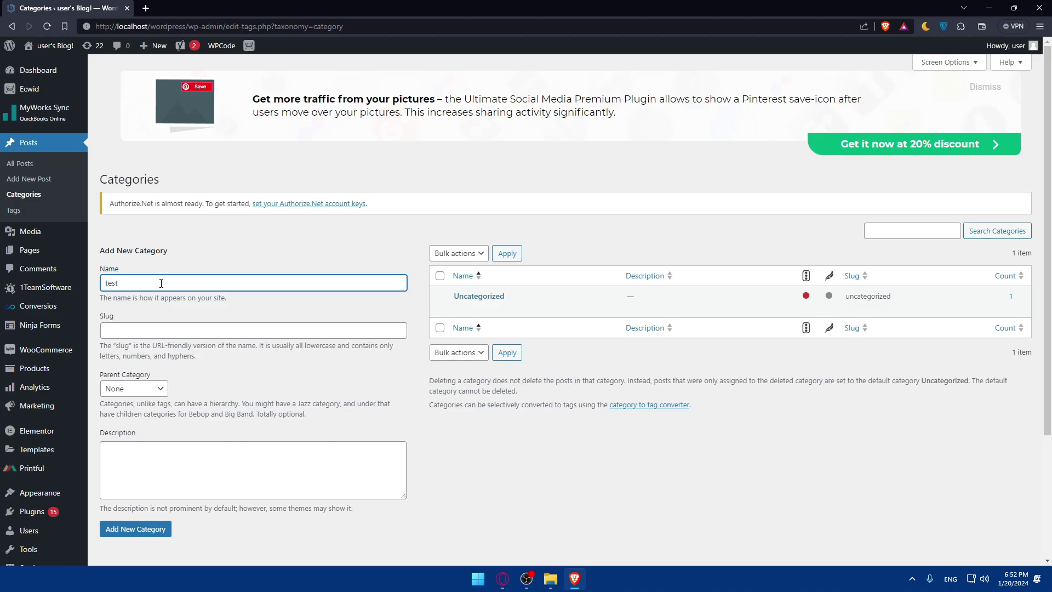
Set the category slug to 'testing' and leave Parent Category as None.
click(141, 326)
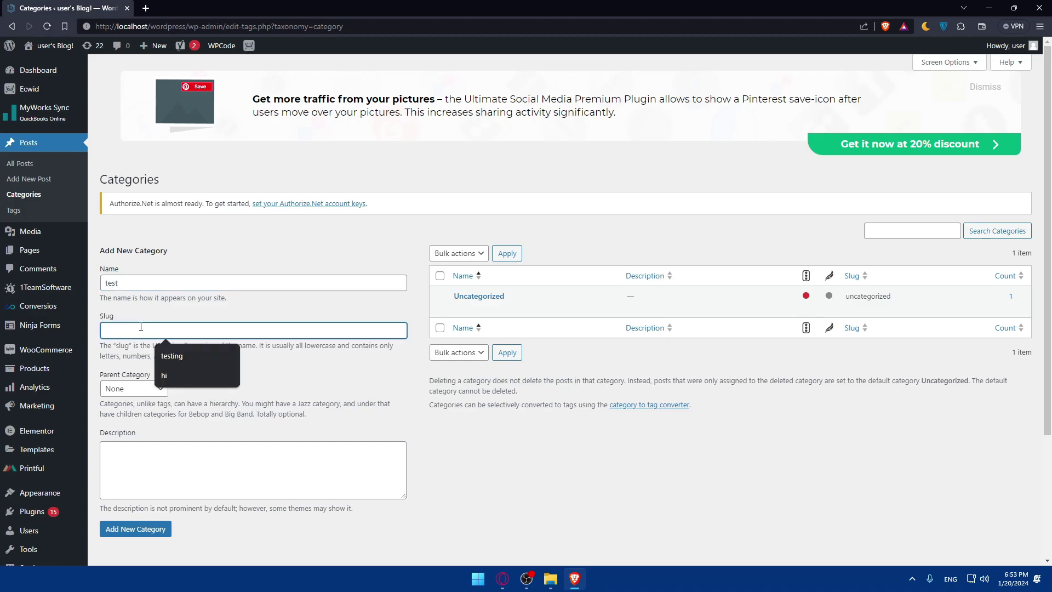
click(154, 318)
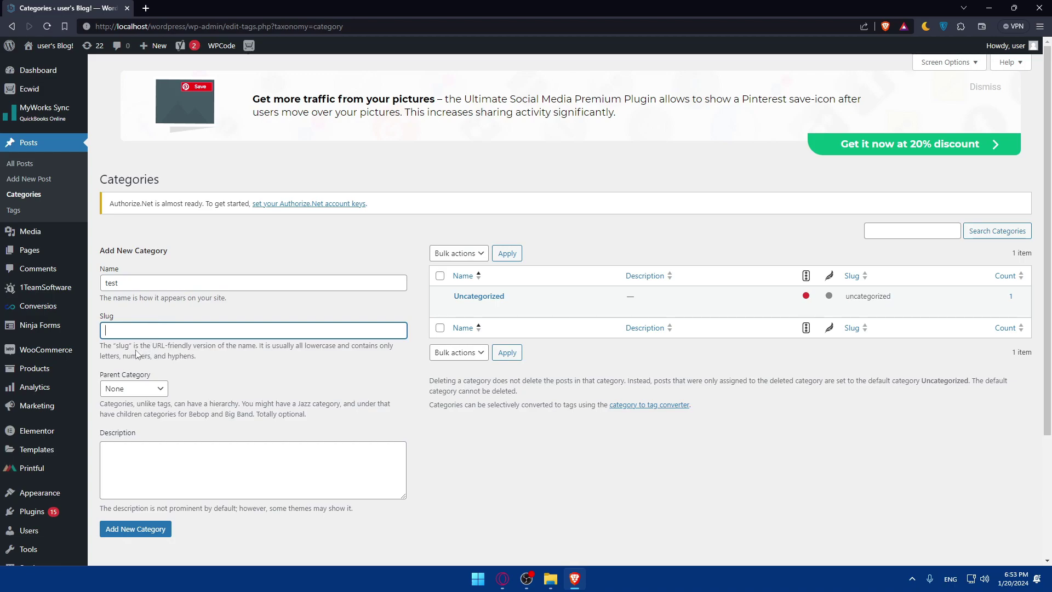
click(135, 349)
click(164, 332)
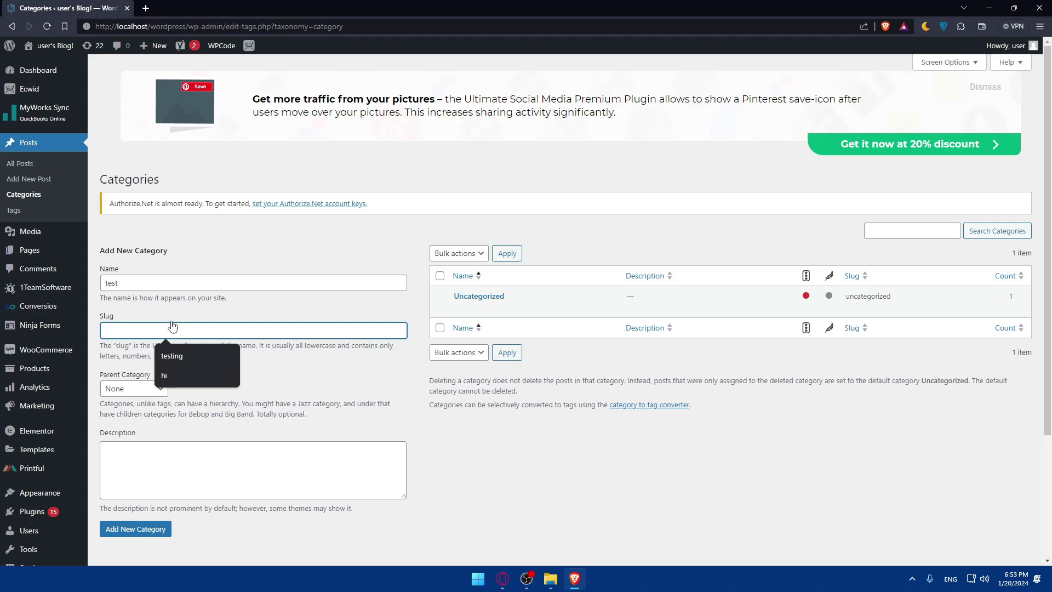
click(171, 356)
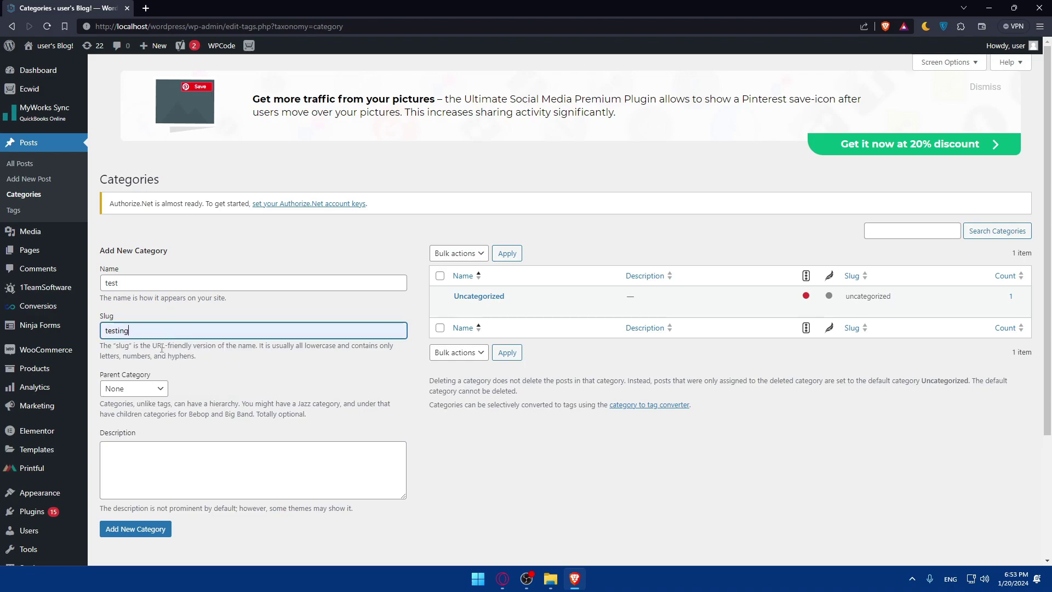
click(146, 390)
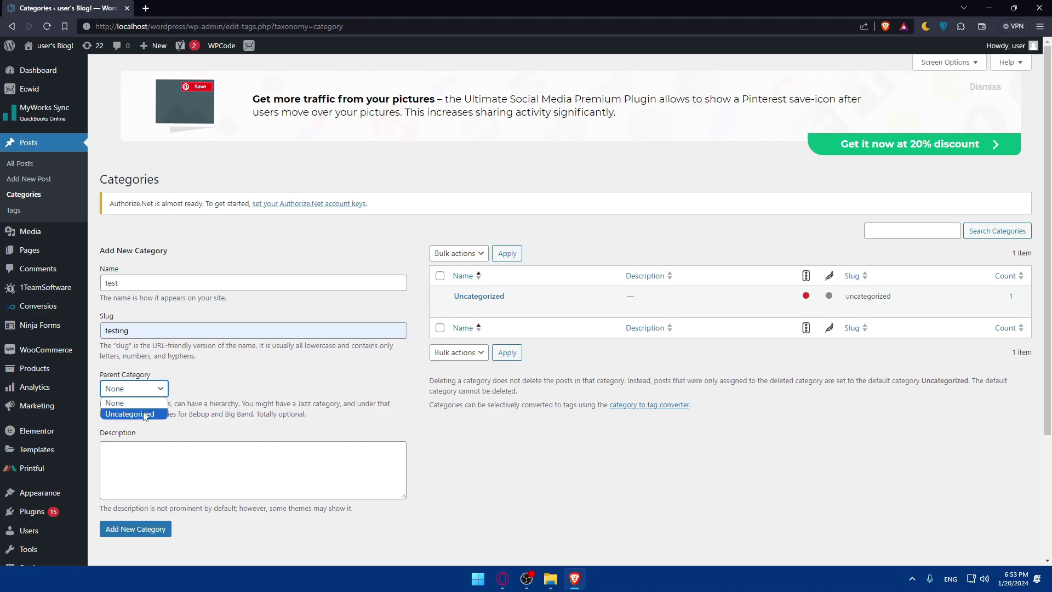
click(180, 378)
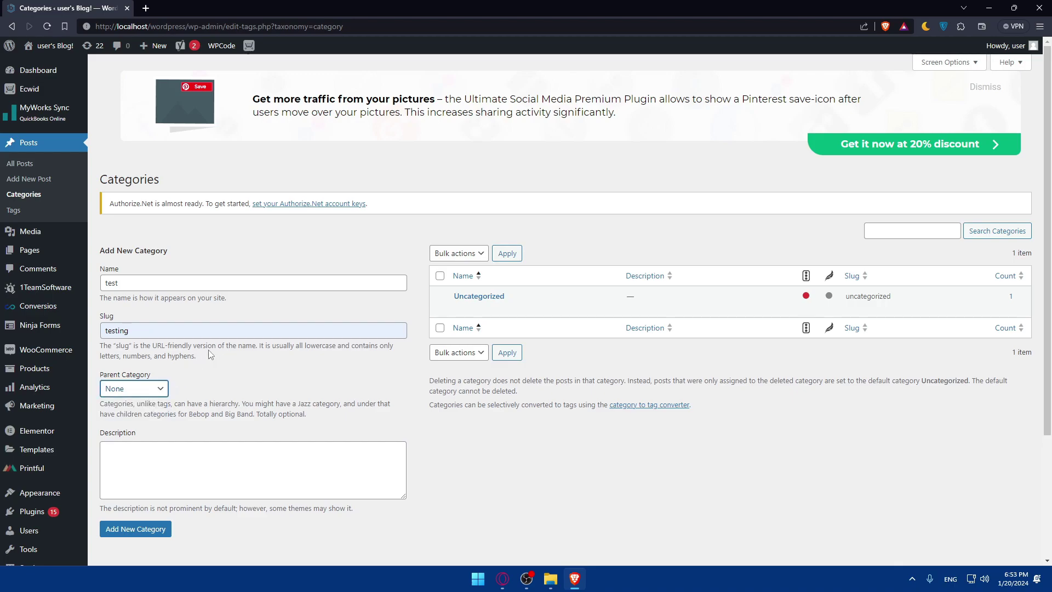
Type a short placeholder description for the test category.
click(146, 449)
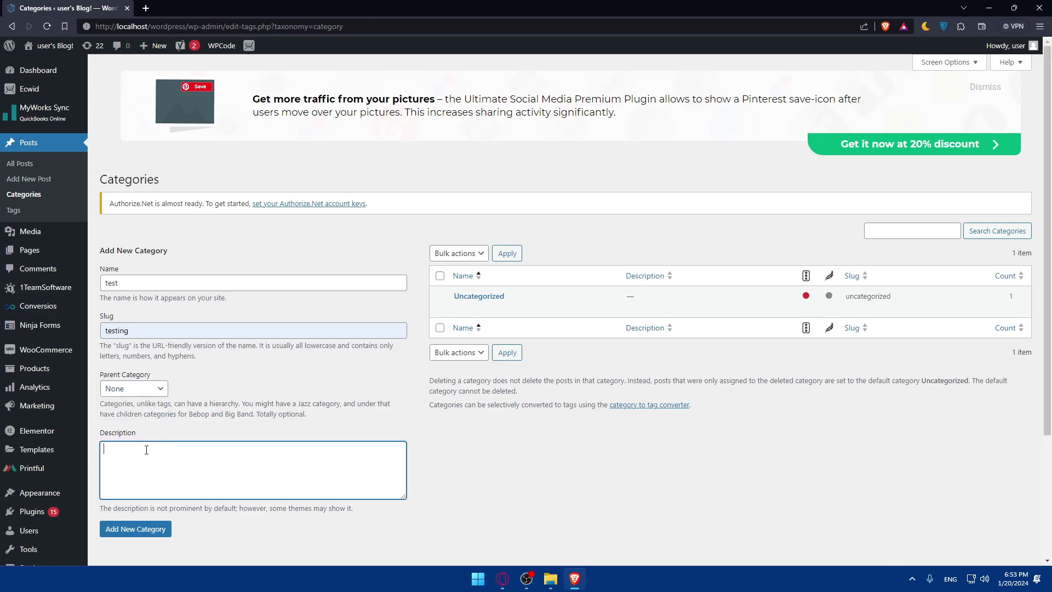
text(tejsavfoyvsioydfbsiaou test)
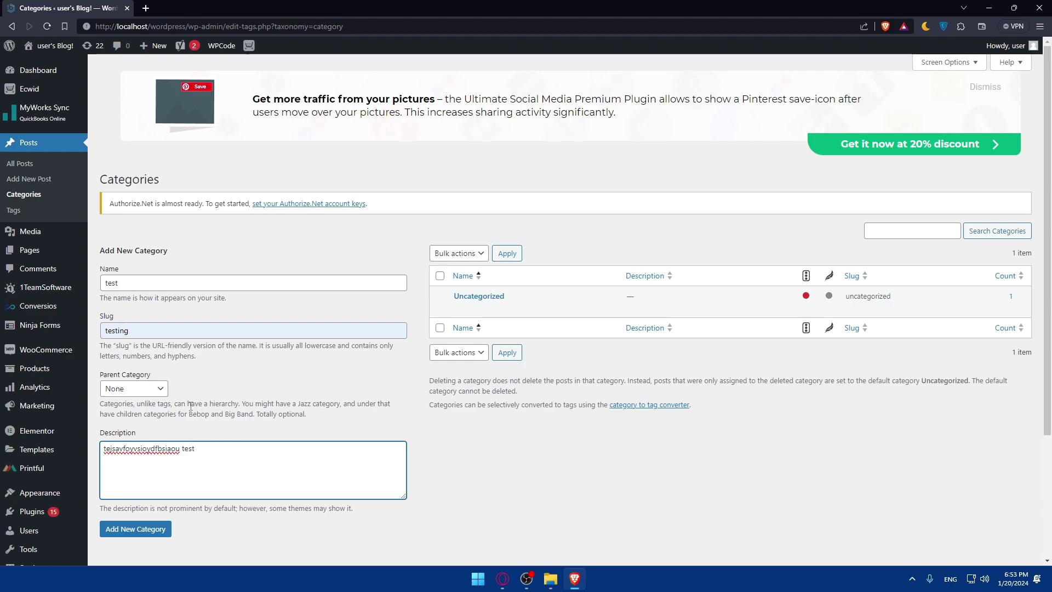
drag(138, 331, 96, 334)
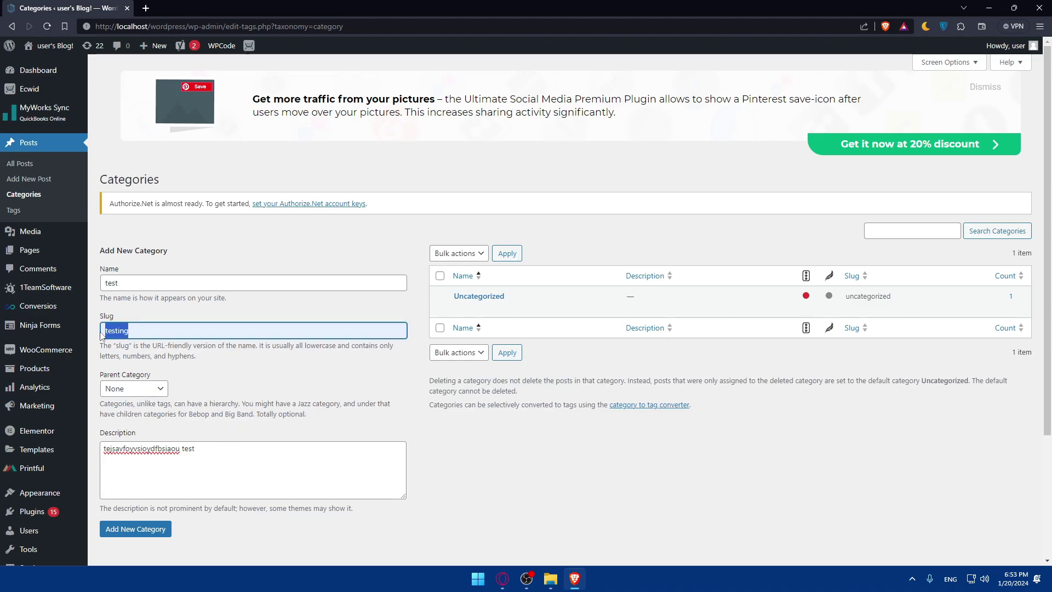
key(End)
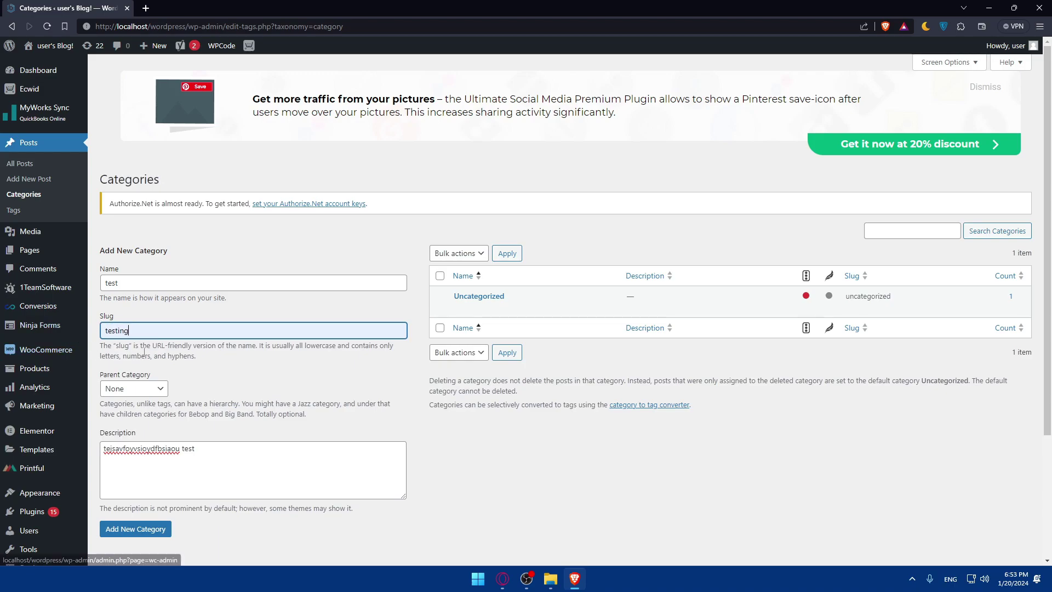
key(ctrl+a)
key(End)
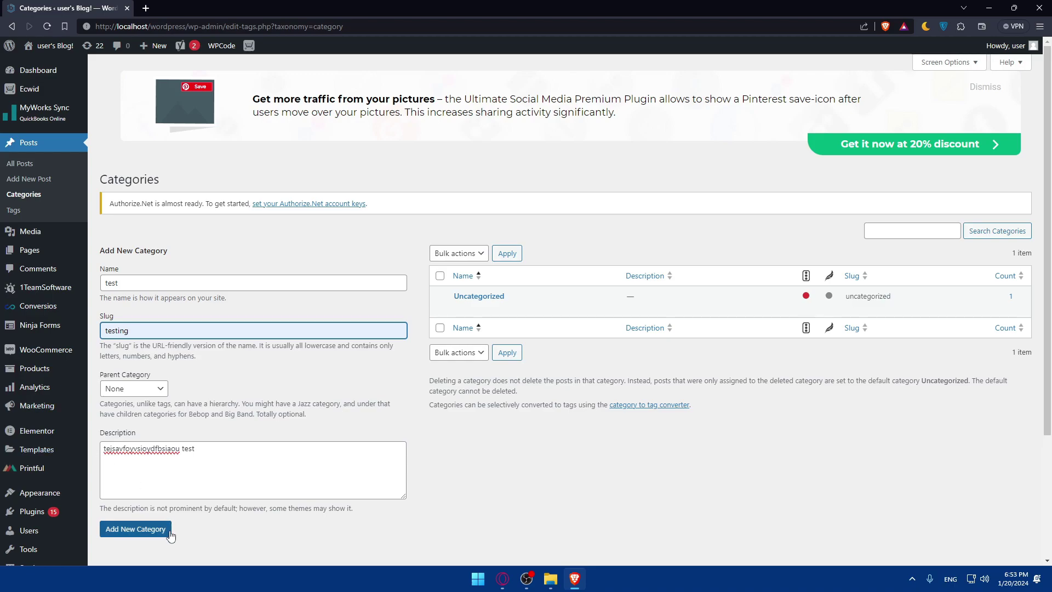
Add the 'test' category, now listed with slug 'testing' and 0 posts.
click(151, 536)
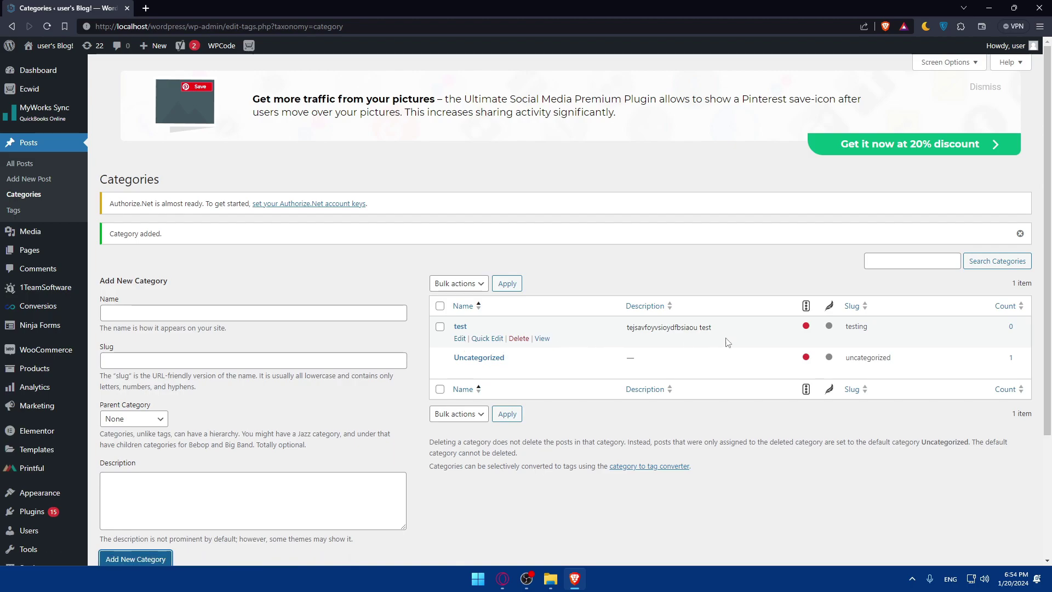
click(542, 339)
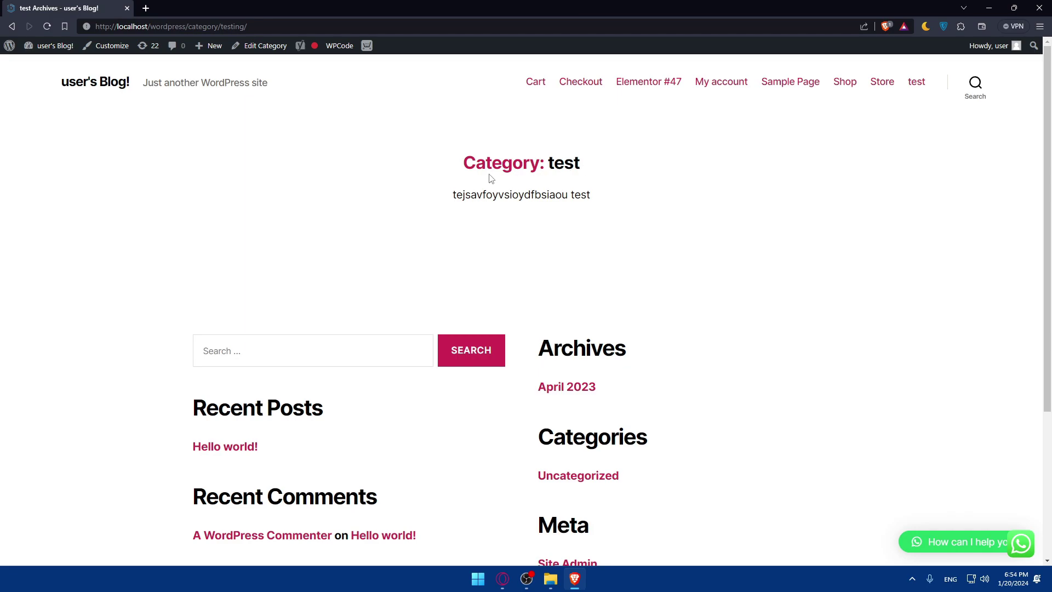
key(F5)
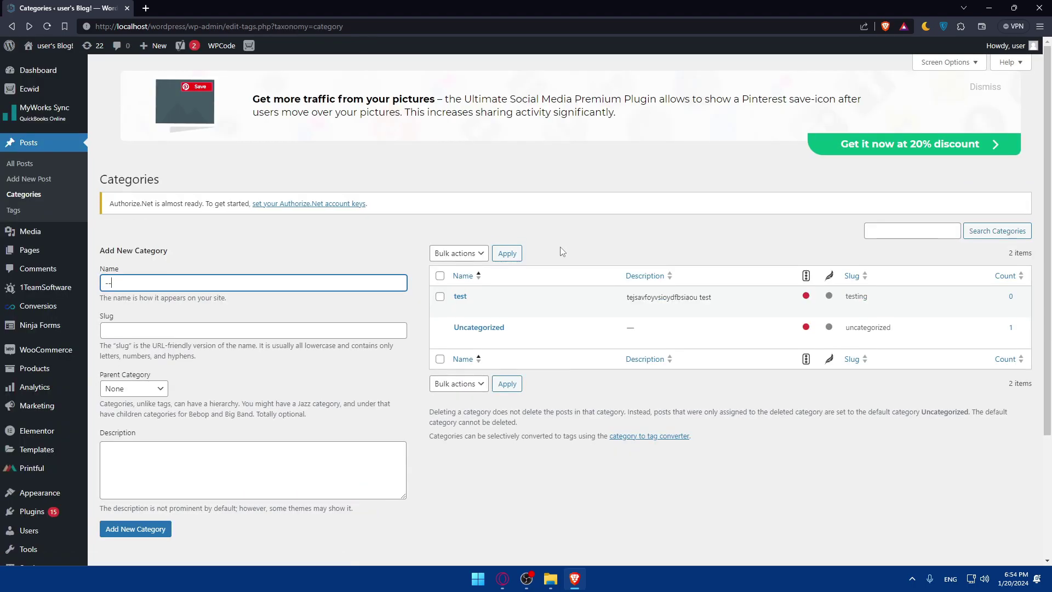
text(-)
key(BackSpace)
key(BackSpace)
click(377, 249)
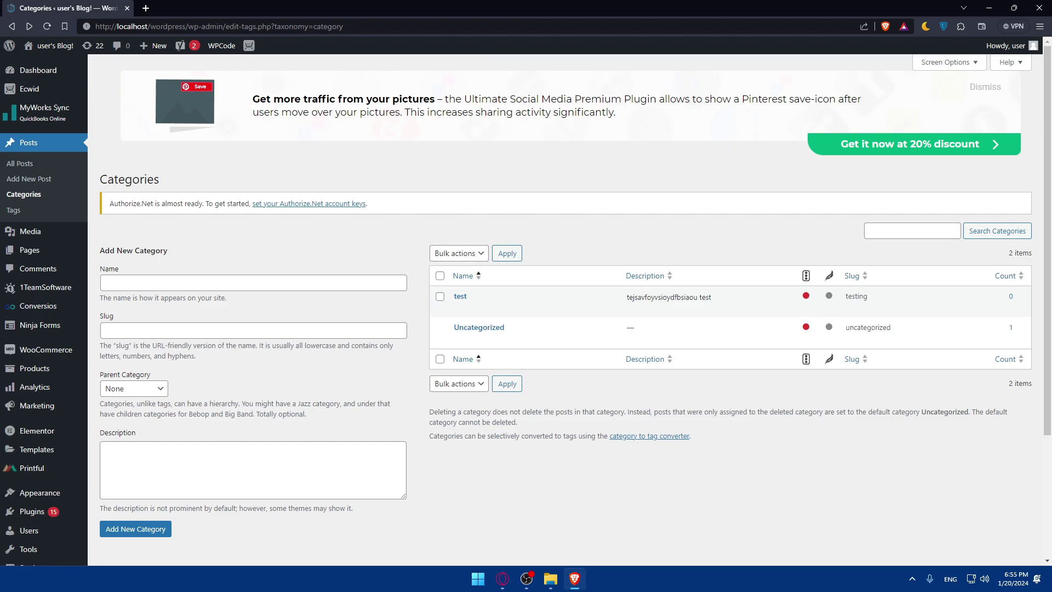
Glance at Pages and Elementor #28, then return to All Posts listing 'Hello world!' and a draft.
click(28, 165)
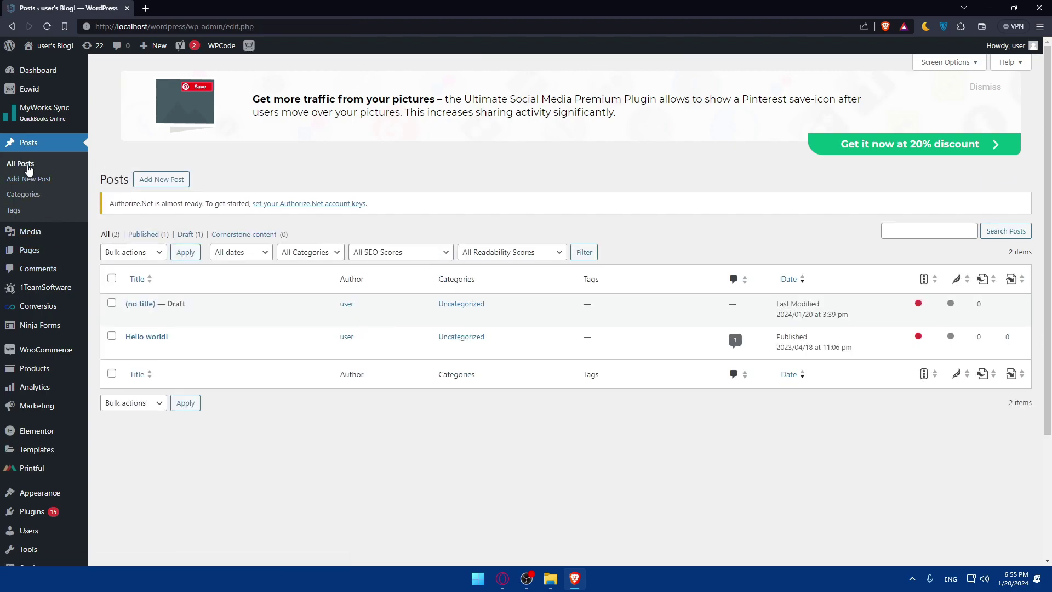
mouse_move(31, 249)
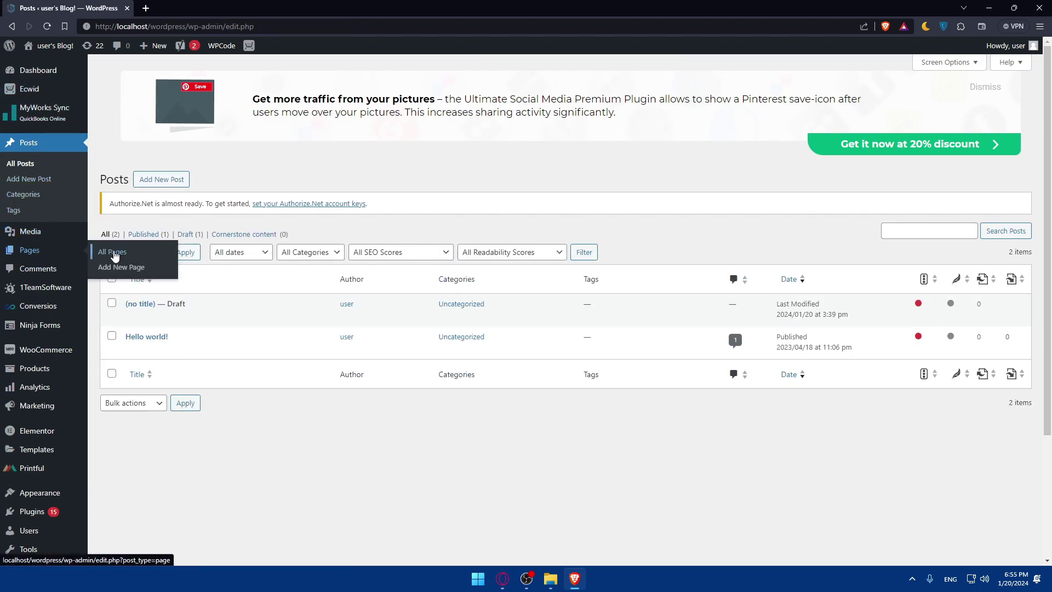
click(114, 253)
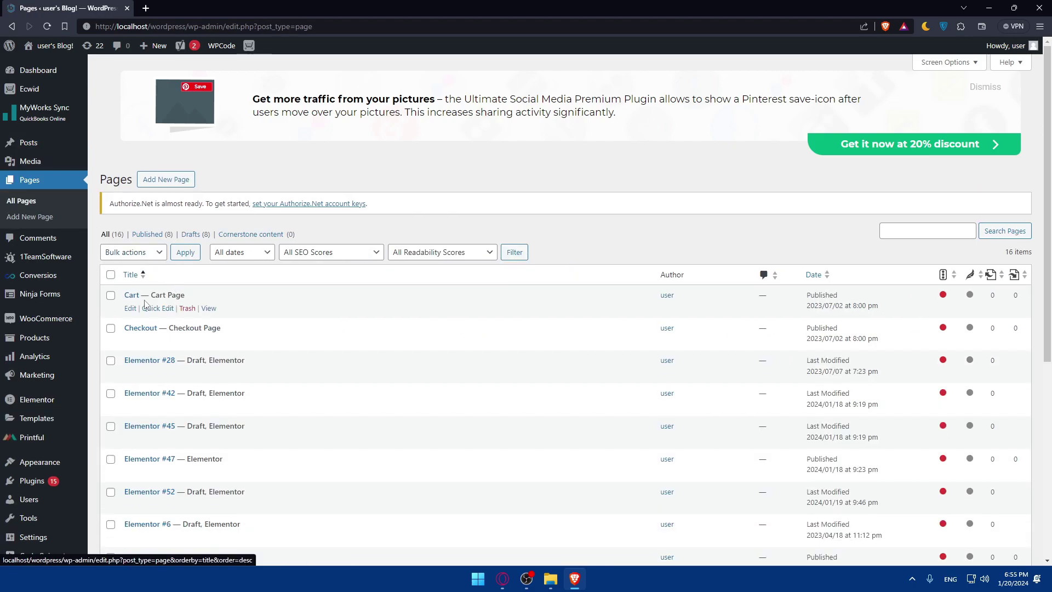
click(142, 362)
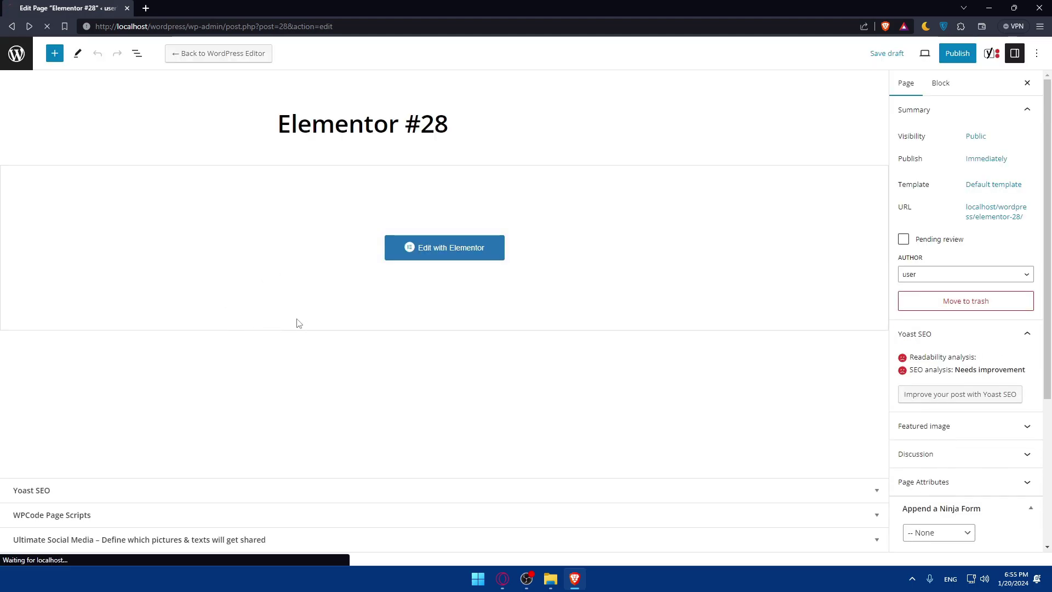
key(alt+Left)
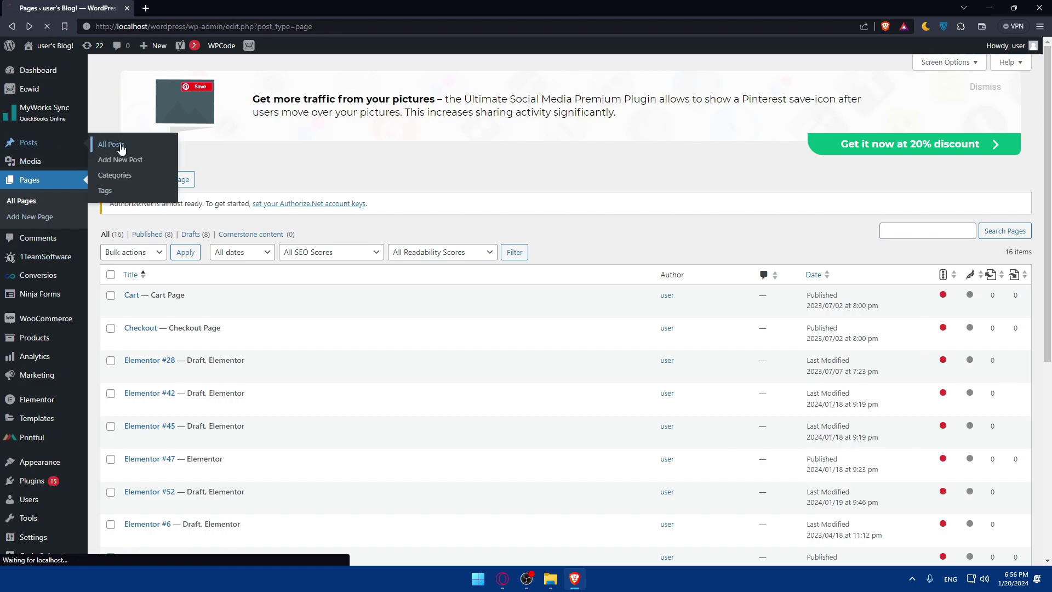
click(111, 145)
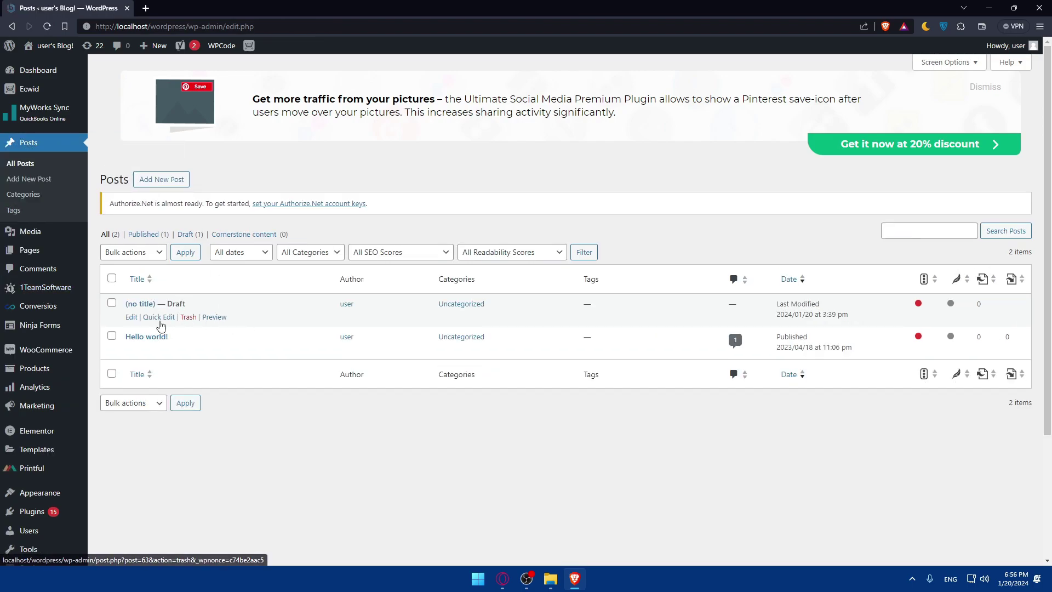
Filter posts to Uncategorized and open 'Hello world!' in the block editor.
click(146, 337)
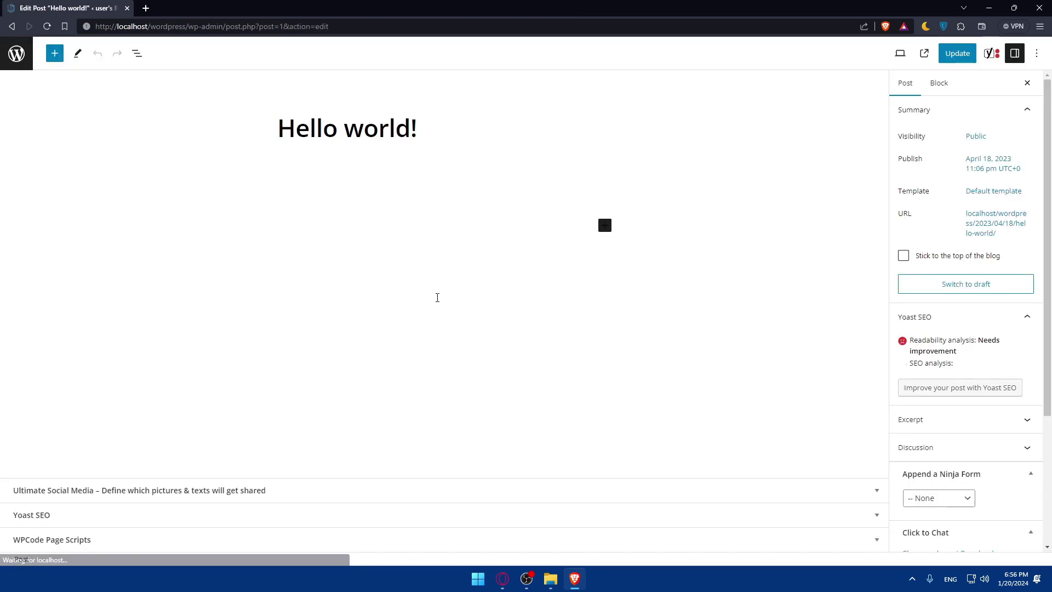
key(alt+Left)
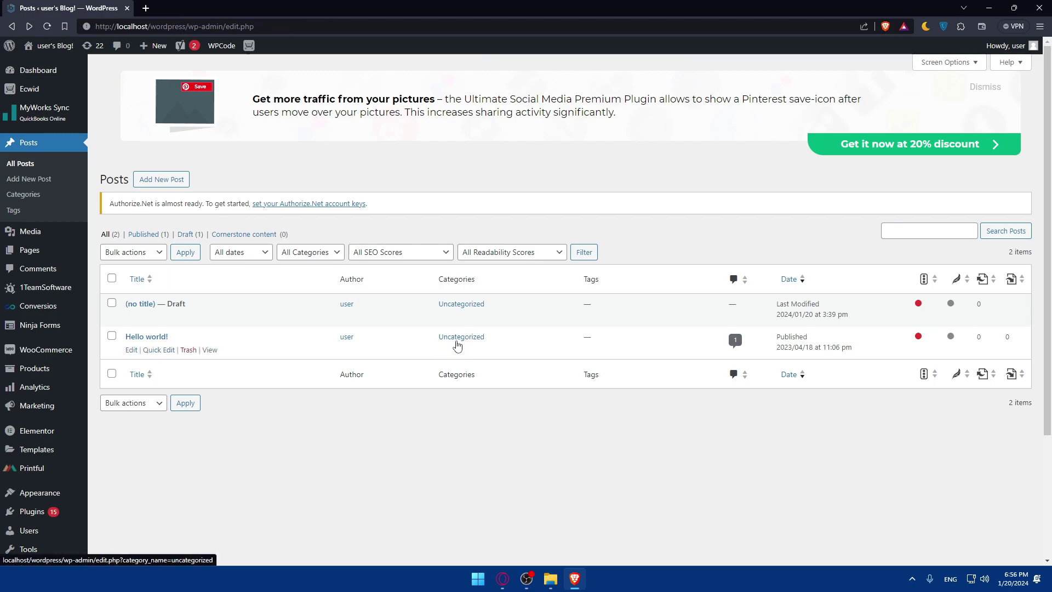
click(472, 344)
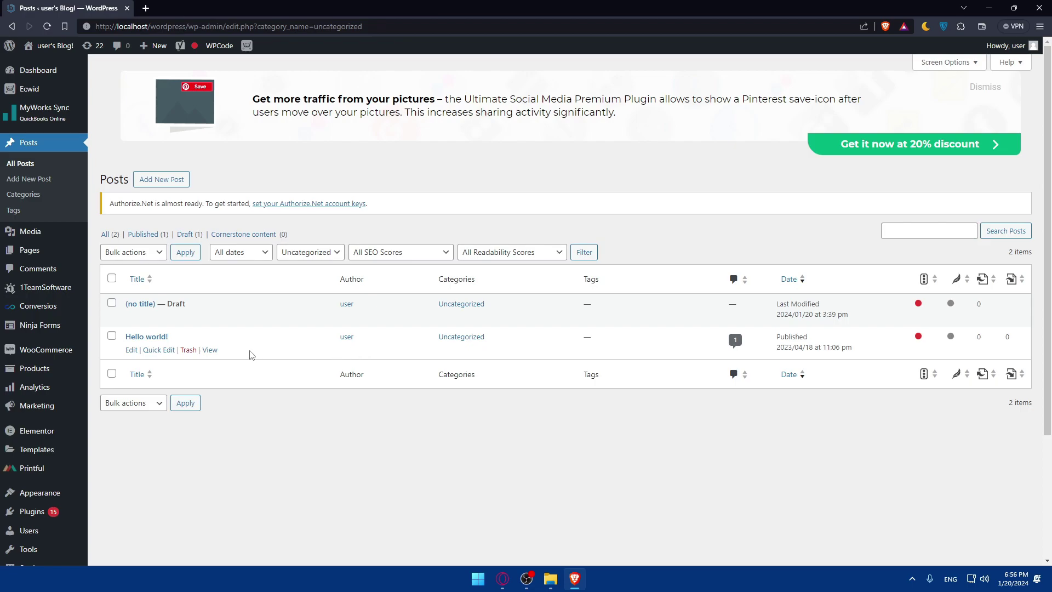
click(160, 340)
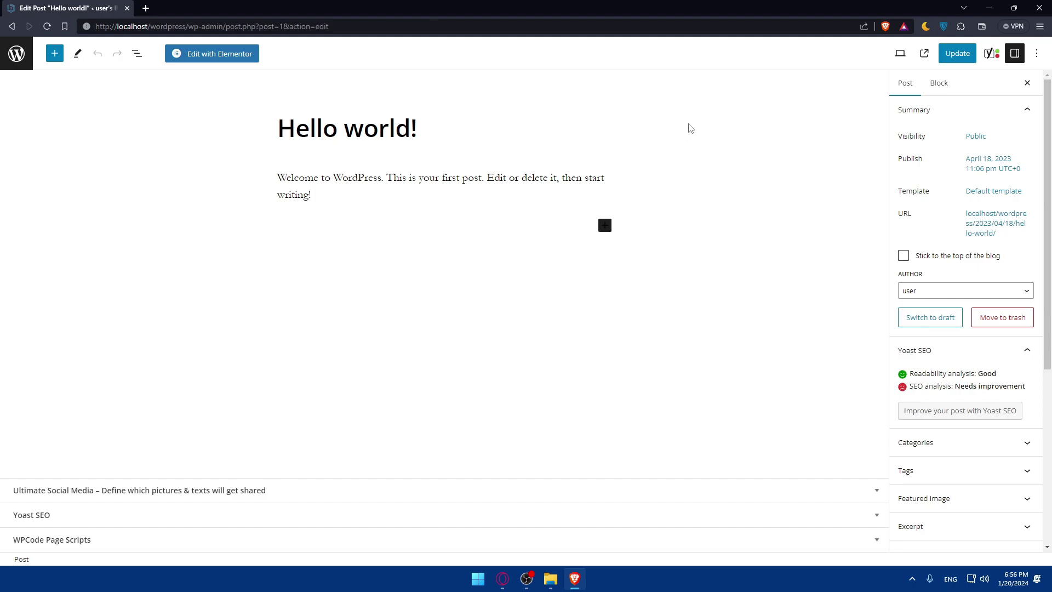
Tick 'test' in the post's categories while keeping Uncategorized ticked.
click(978, 447)
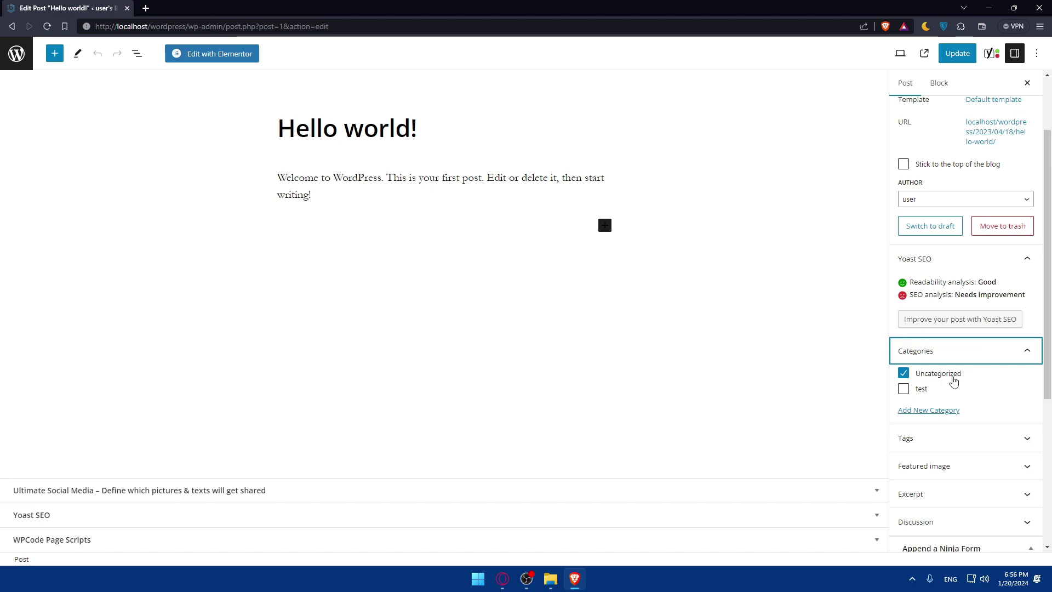
click(903, 389)
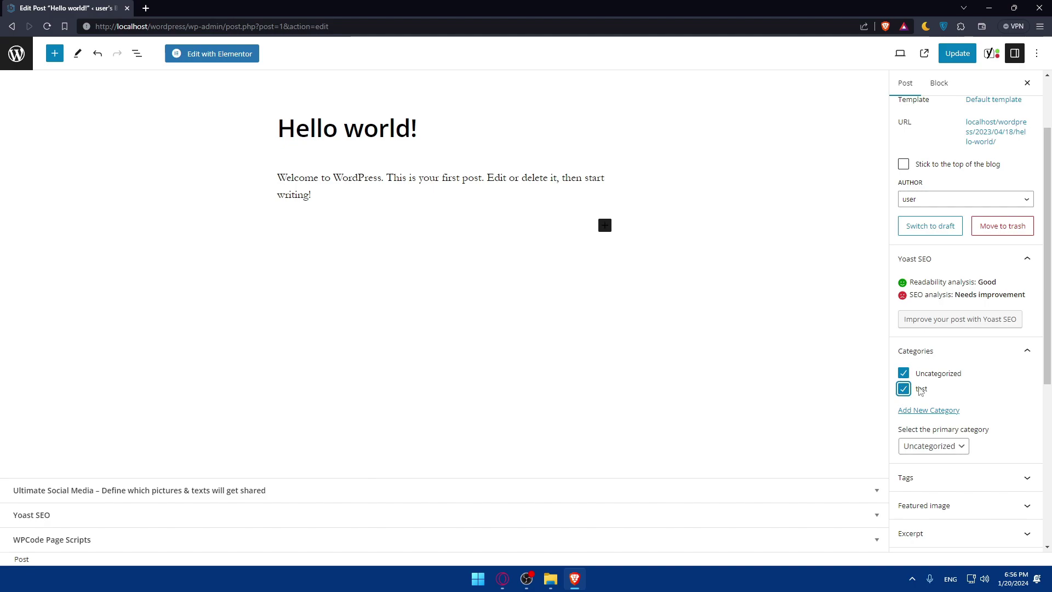
click(903, 373)
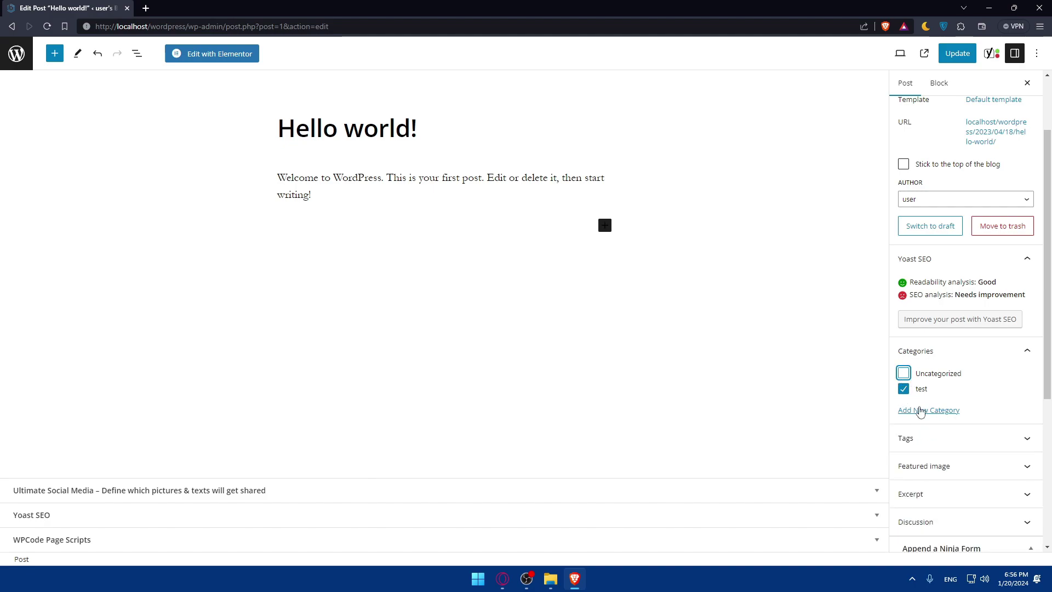
click(903, 373)
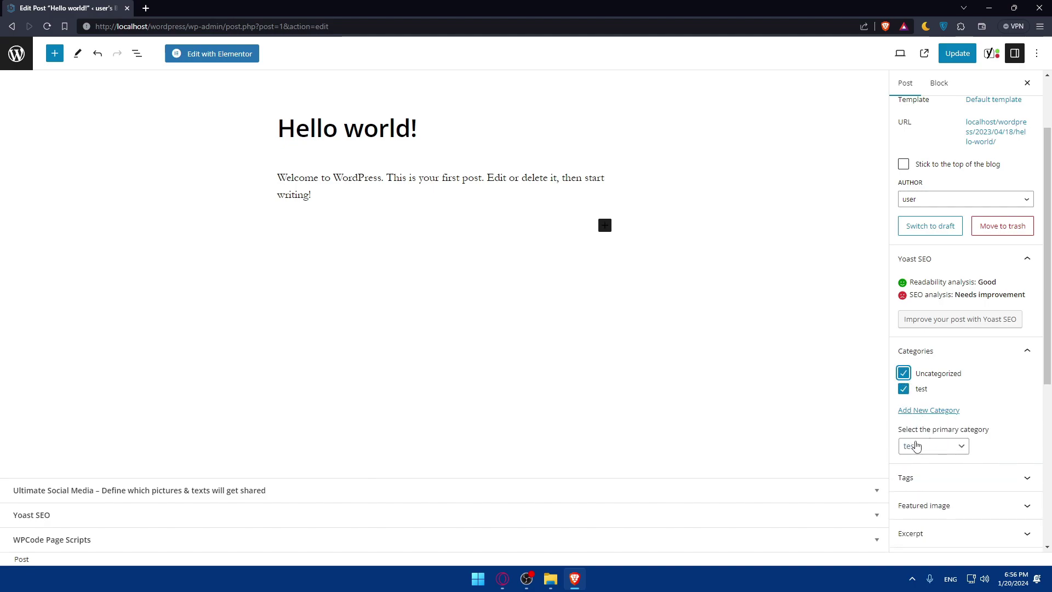
Make 'test' the post's primary category and show the Add New Category form.
click(946, 446)
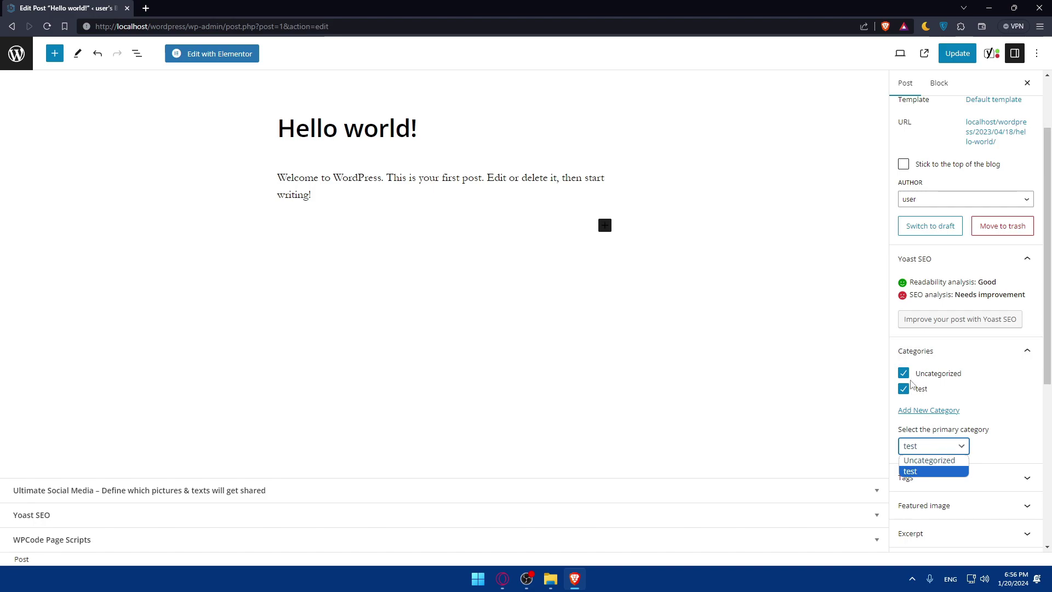
click(930, 461)
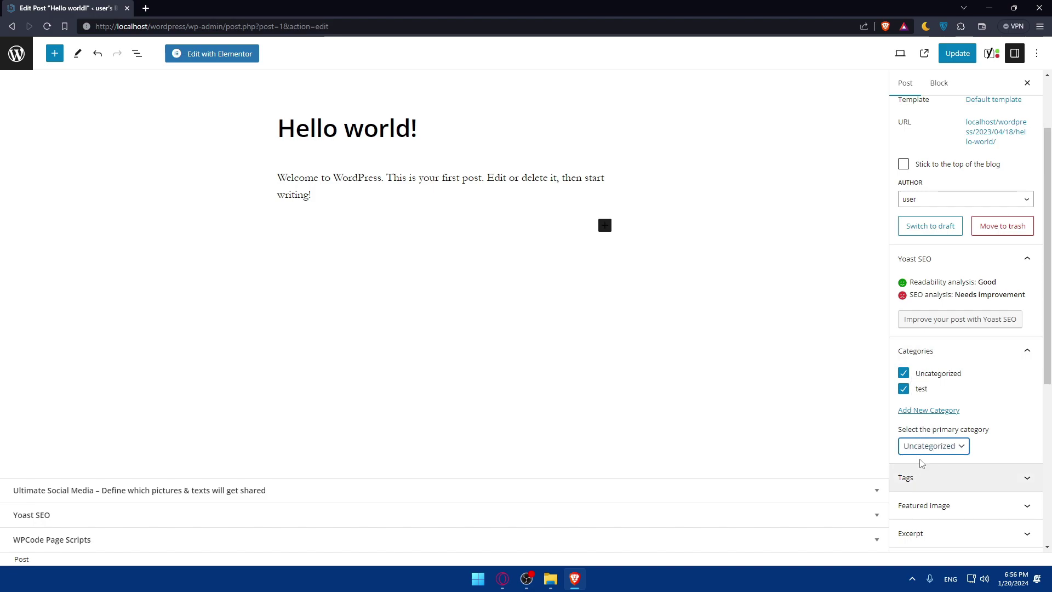
click(926, 446)
click(920, 470)
click(922, 448)
click(922, 448)
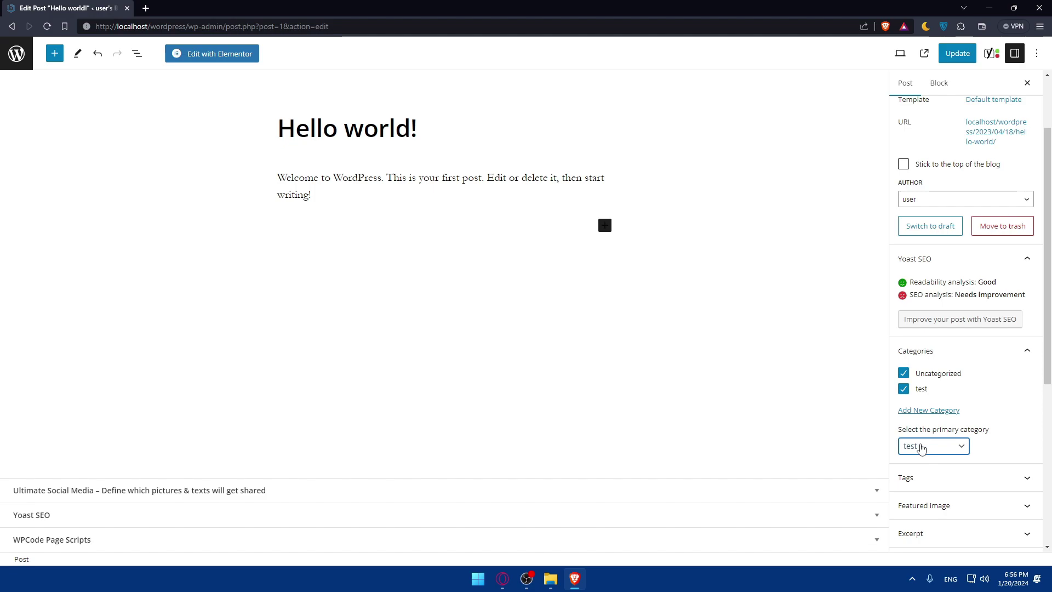
click(935, 412)
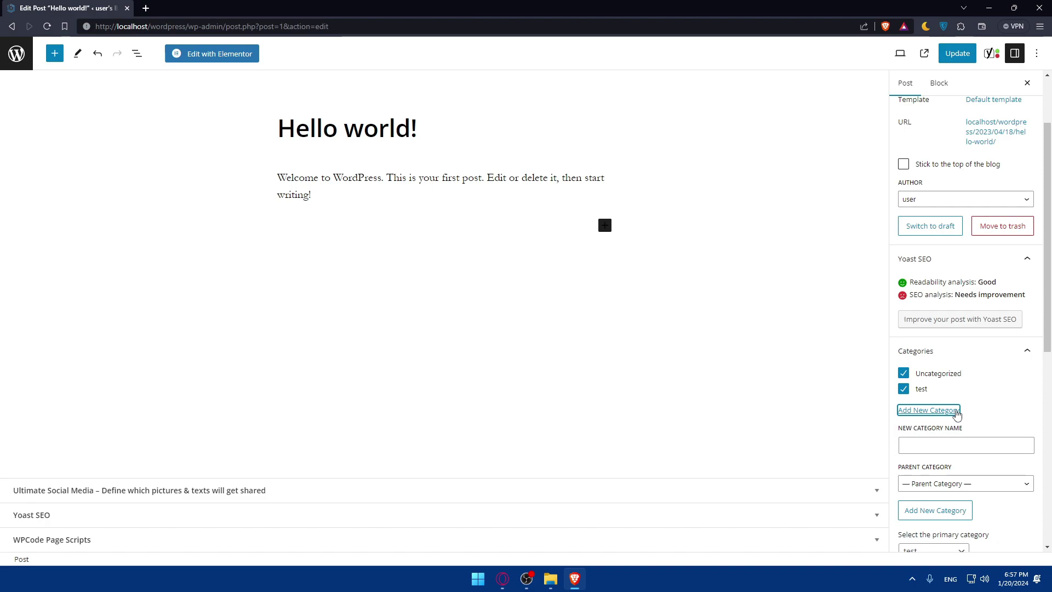
Draft a new category 'hello' with 'test' as its parent, without adding it.
scroll(954, 410, down, 2)
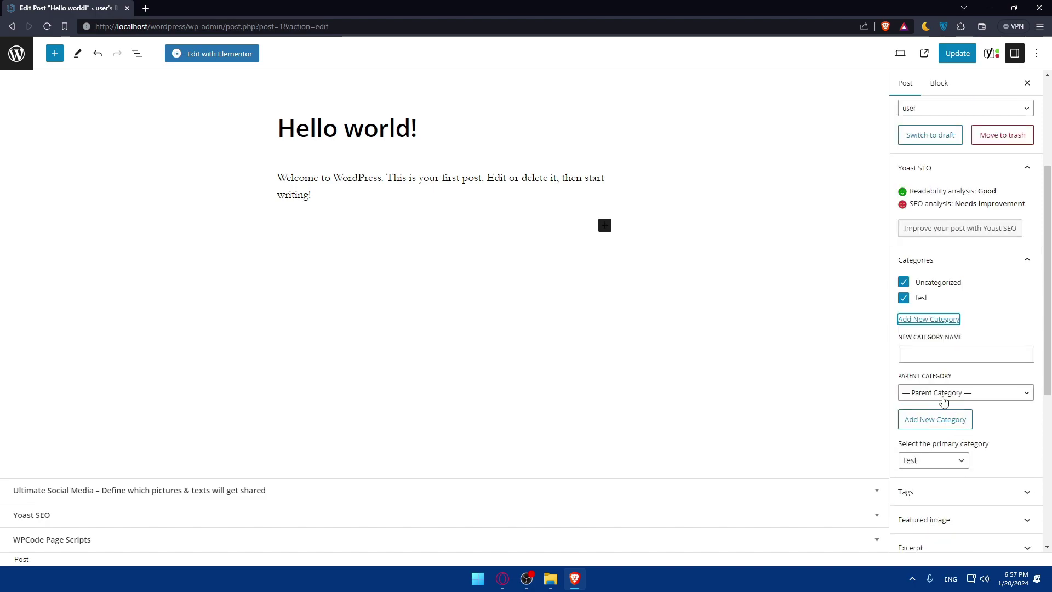
click(929, 357)
text(hello)
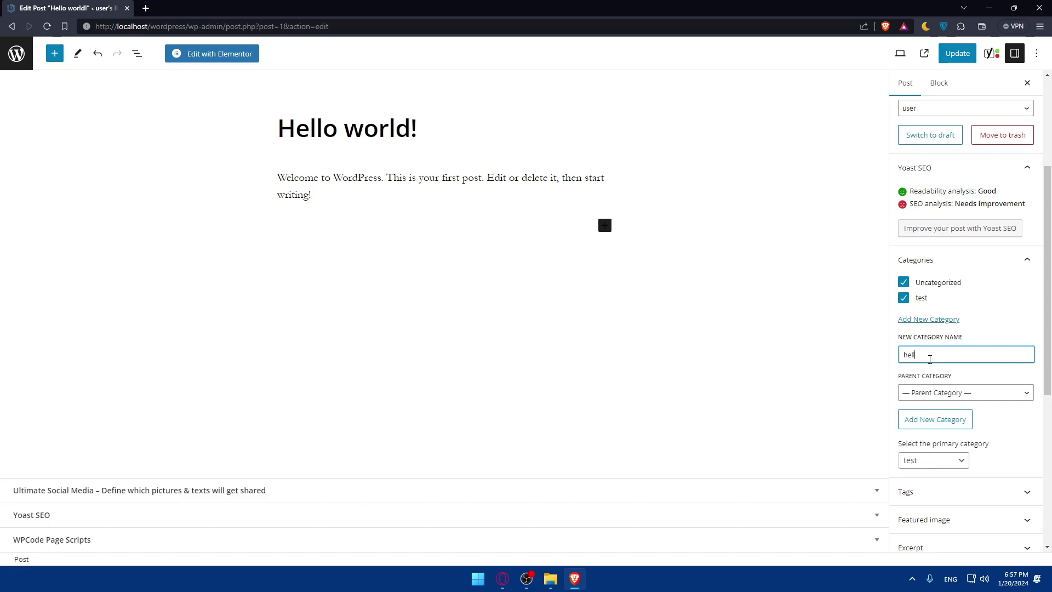
click(932, 399)
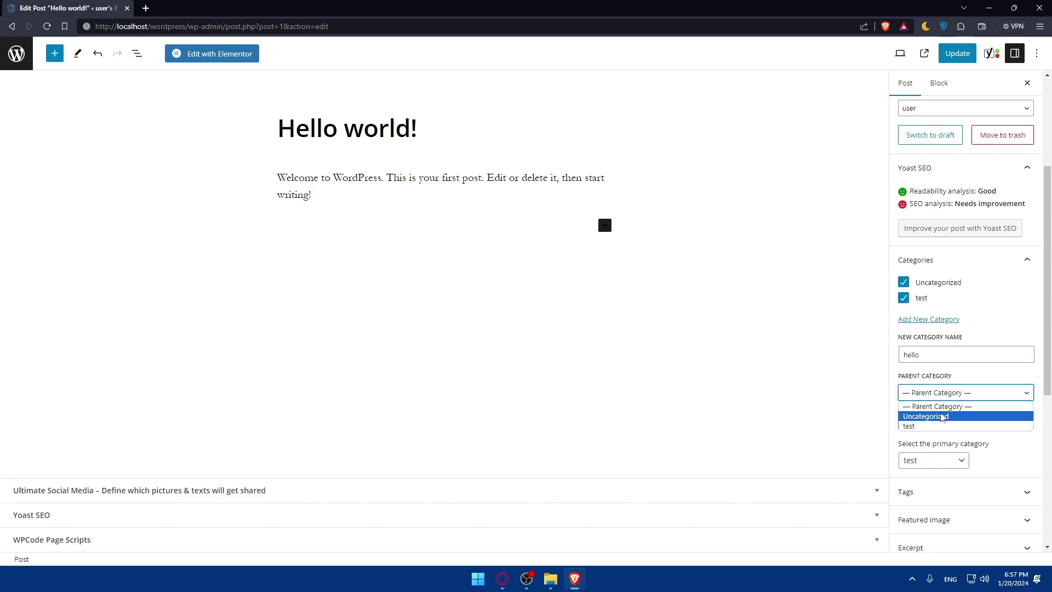
click(945, 395)
click(945, 398)
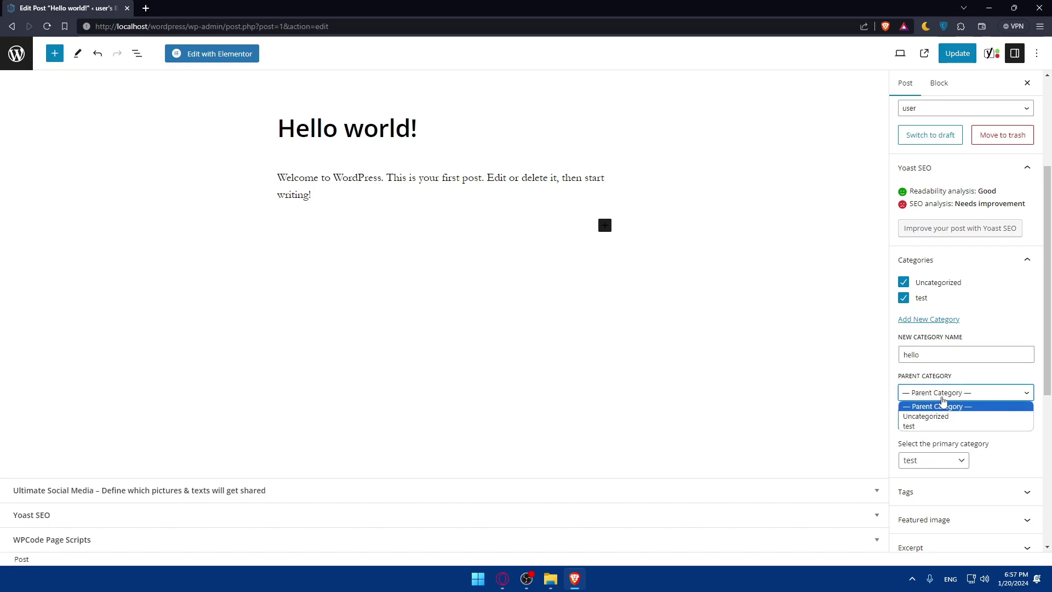
click(942, 401)
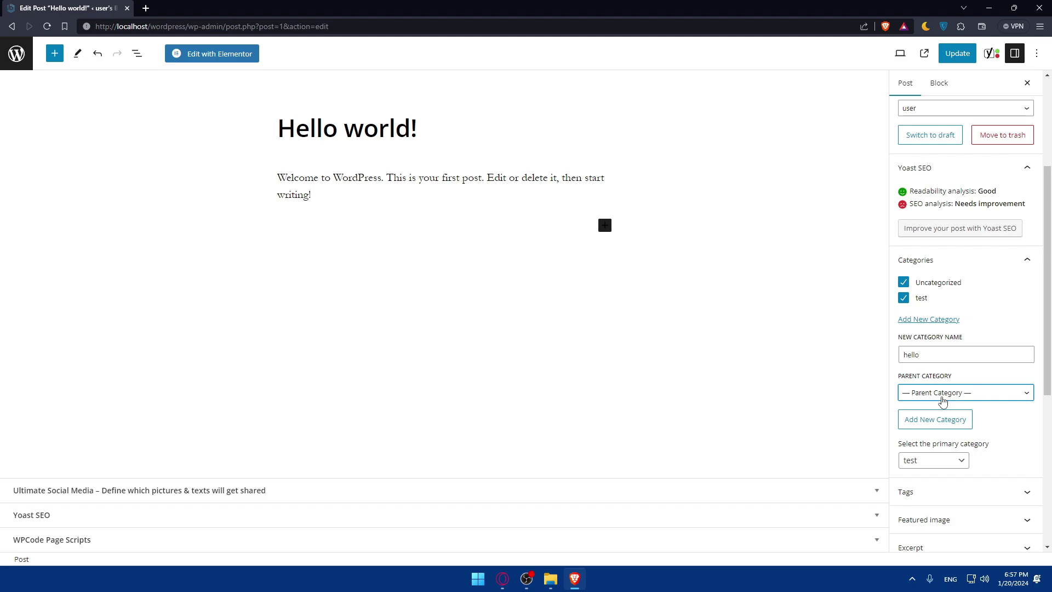
click(942, 401)
click(941, 425)
Hide the new-category form and keep 'test' as the primary category.
scroll(932, 392, down, 2)
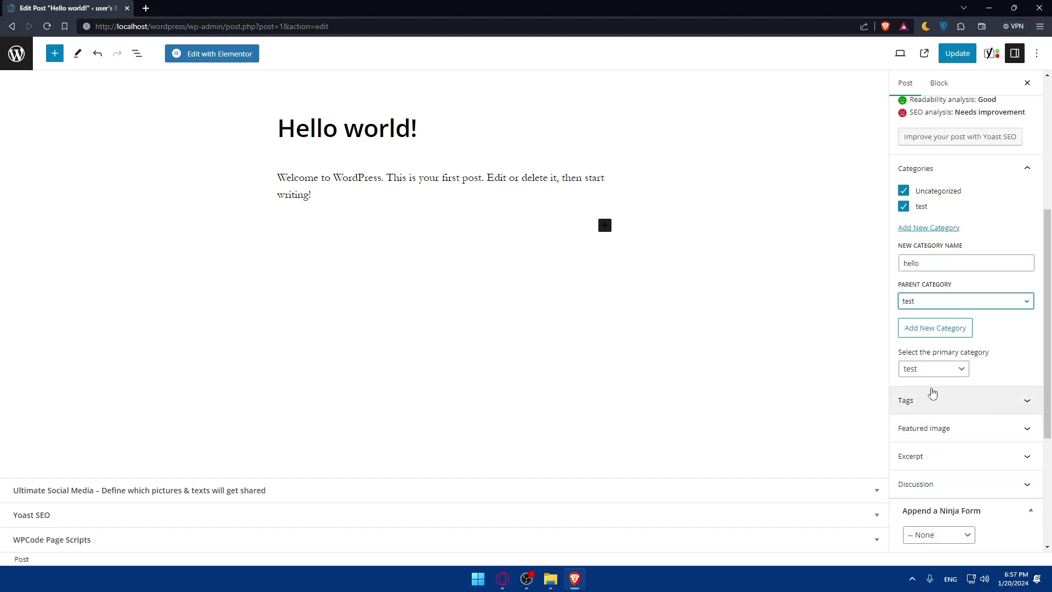
scroll(945, 345, up, 4)
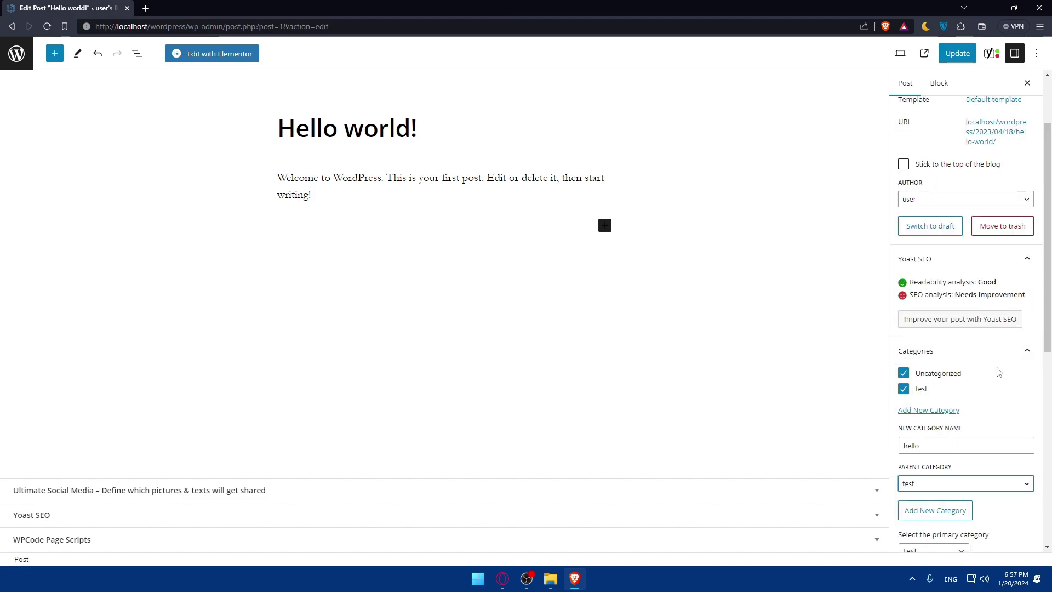
scroll(998, 372, down, 2)
click(930, 320)
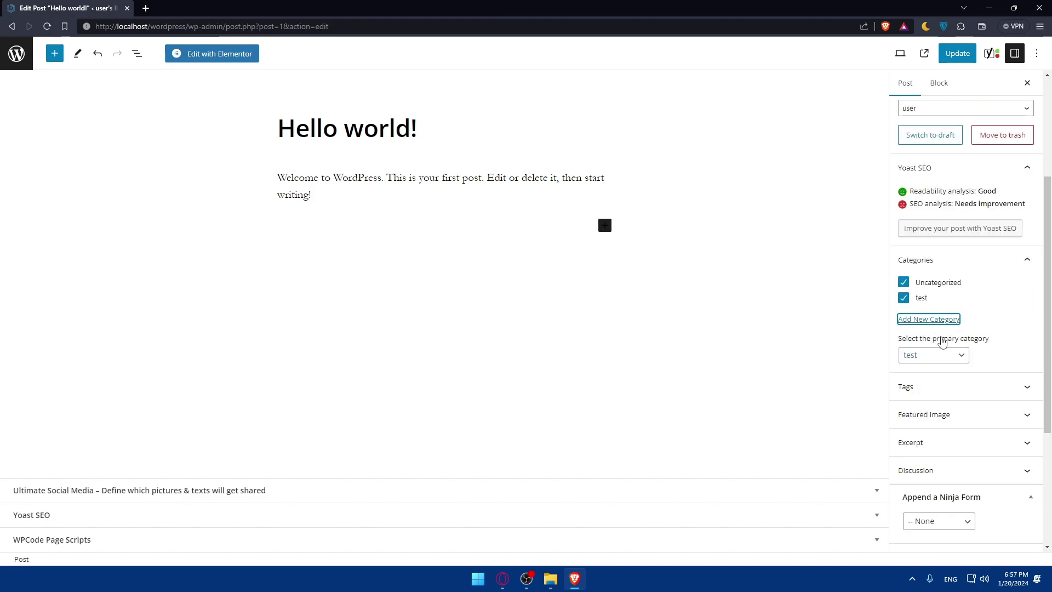
click(930, 359)
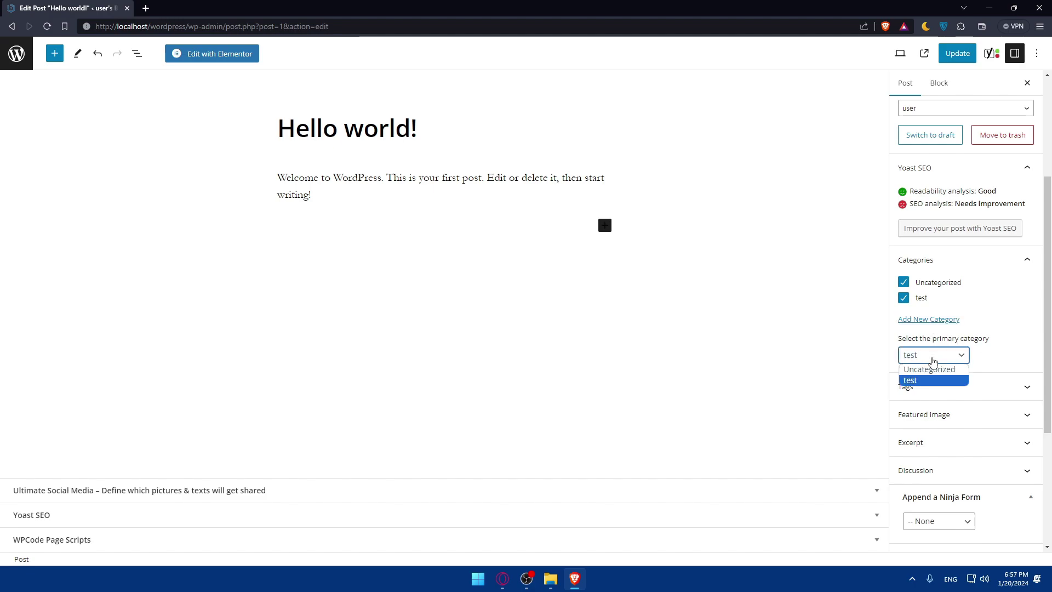
click(933, 377)
Reopen the form, select the draft name 'hello', and collapse then re-expand the Categories panel.
click(925, 321)
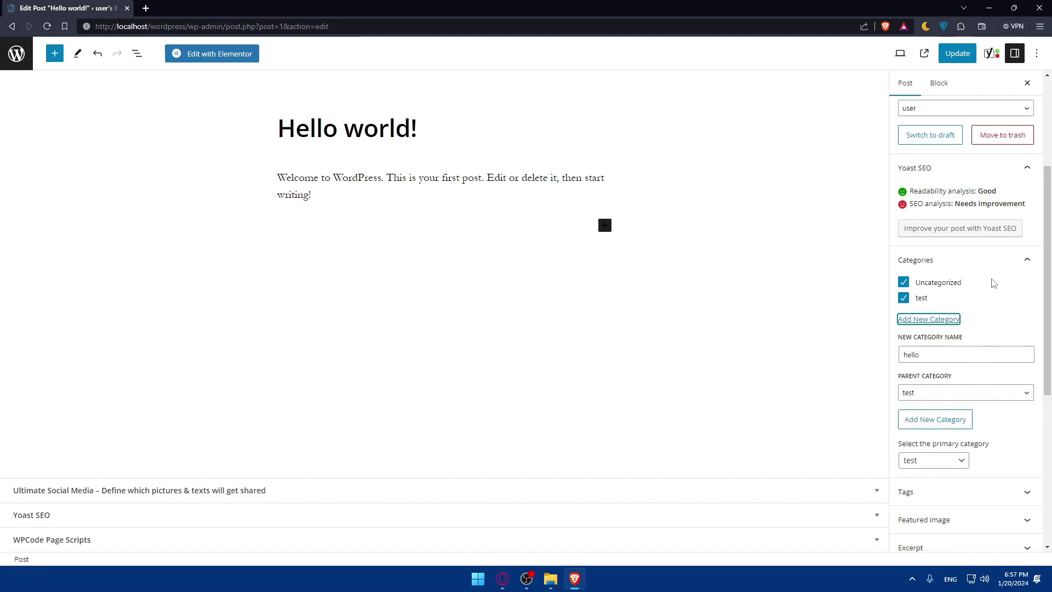
drag(955, 358, 863, 348)
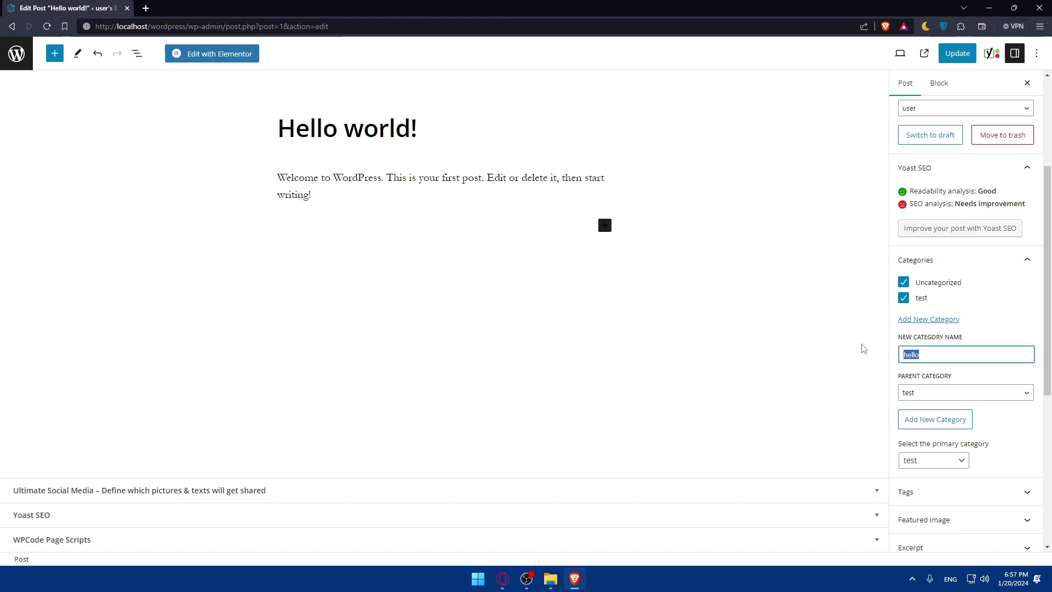
click(1014, 266)
scroll(996, 230, down, 2)
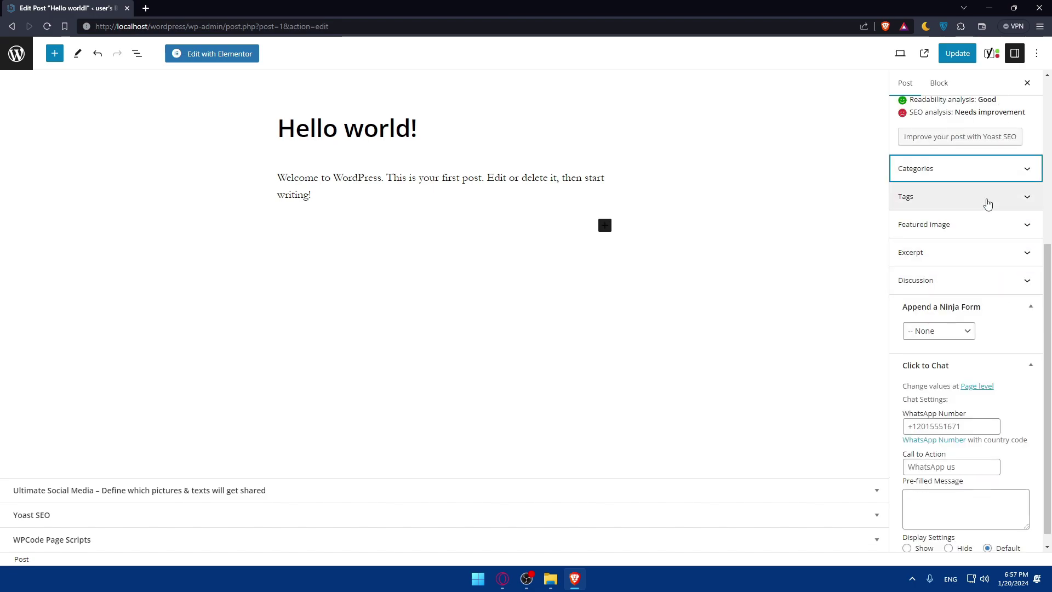
scroll(993, 244, up, 3)
click(1014, 349)
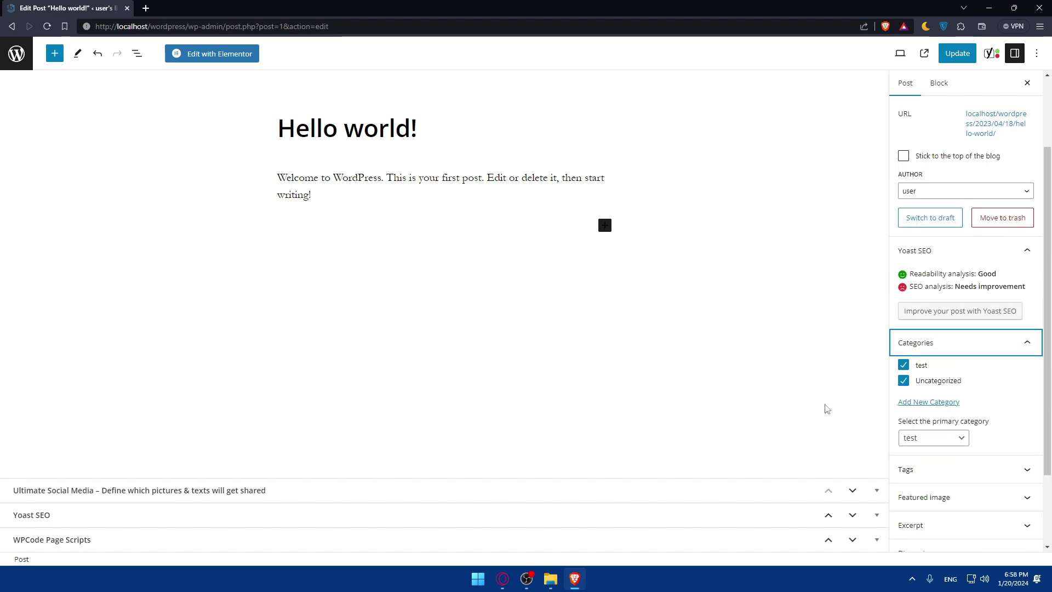
Stay in the editor, update 'Hello world!' with its new categories, and return to the Uncategorized posts list.
click(16, 53)
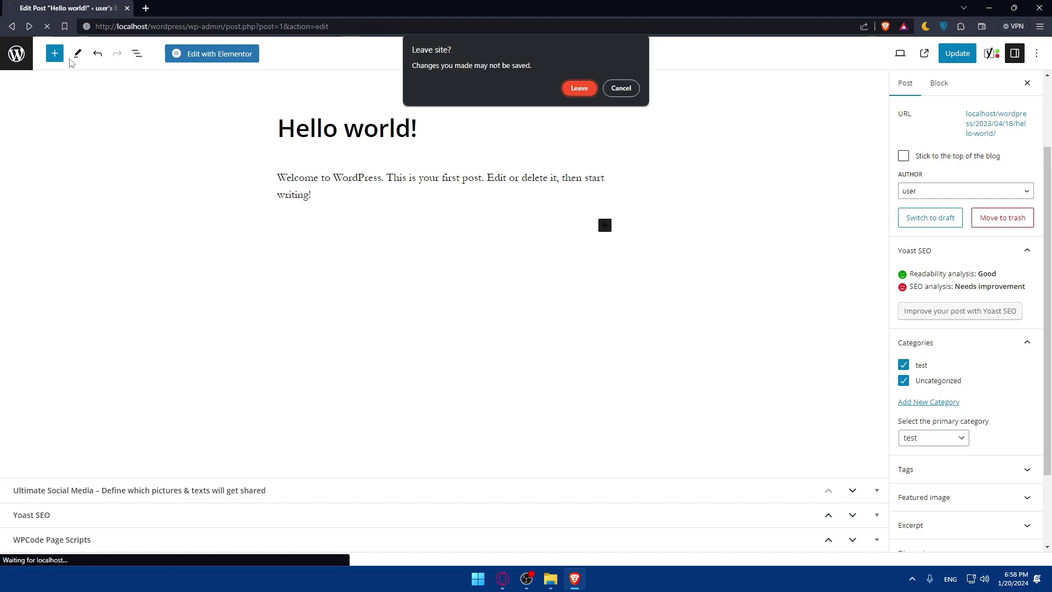
click(616, 87)
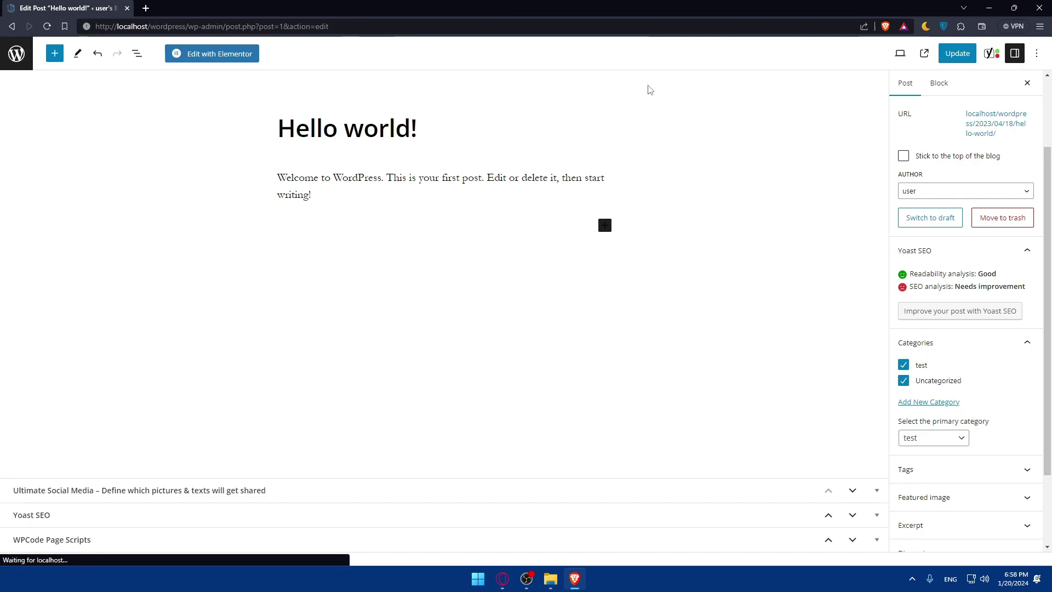
click(957, 53)
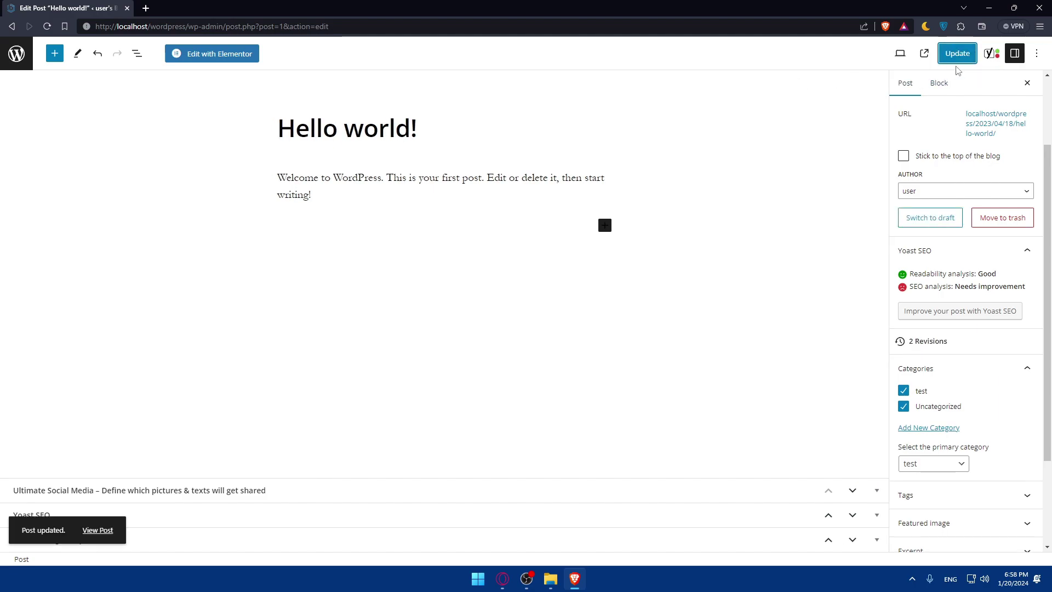
key(alt+Left)
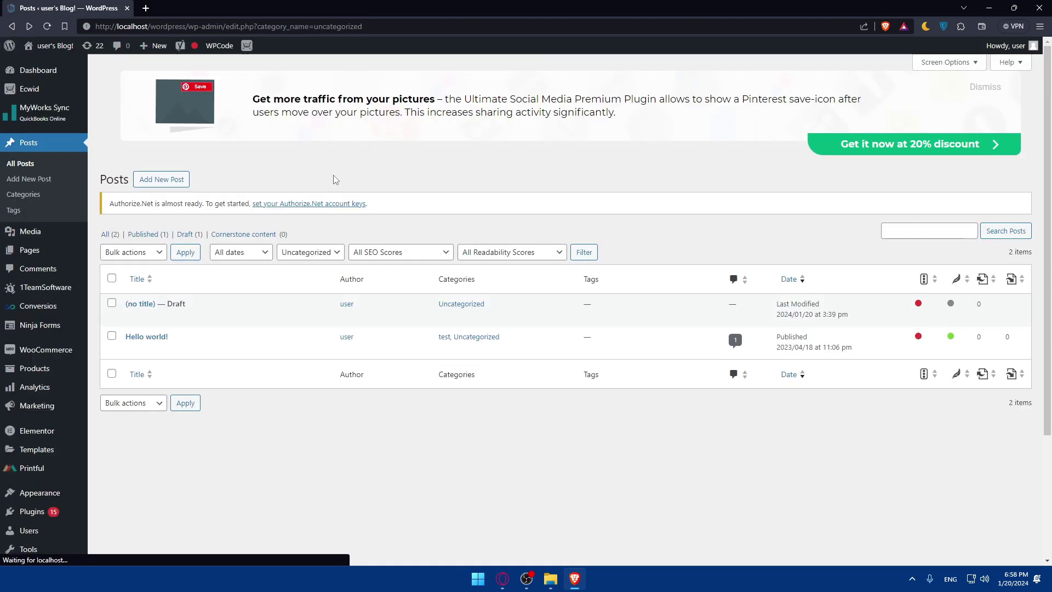